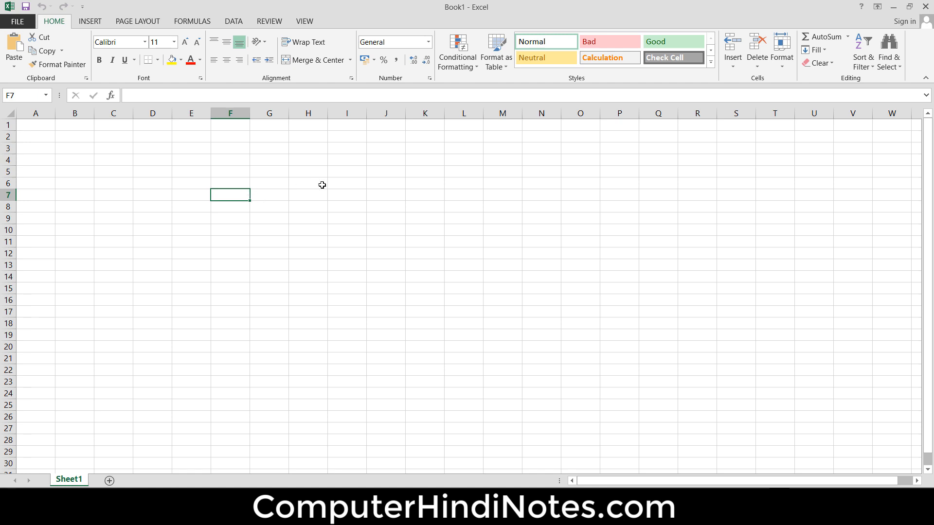
- Enter the text mohit in cell F7
{"action": "type", "text": "mohi"}
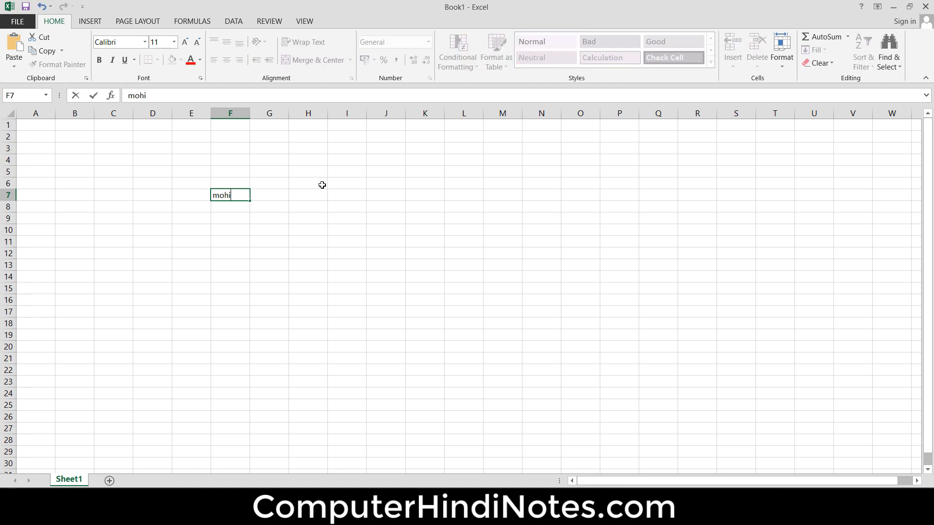
{"action": "type", "text": "t"}
{"action": "left_click", "coordinate": [260, 172]}
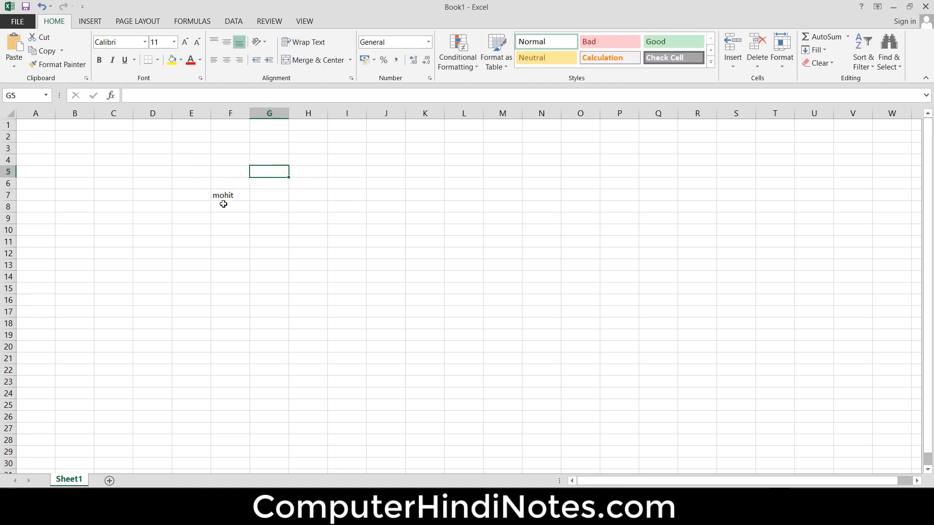
{"action": "left_click", "coordinate": [227, 195]}
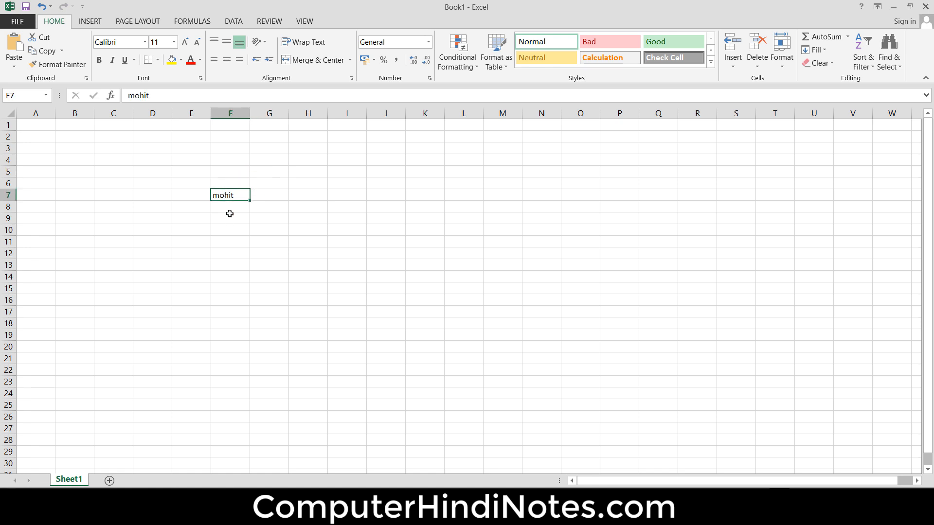
{"action": "left_click_drag", "start_coordinate": [236, 204], "coordinate": [233, 379]}
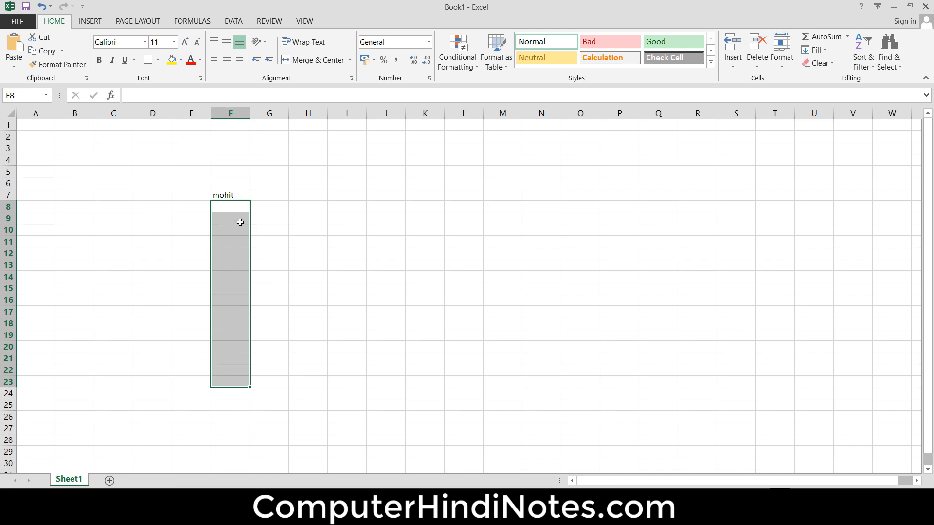
{"action": "left_click", "coordinate": [408, 262]}
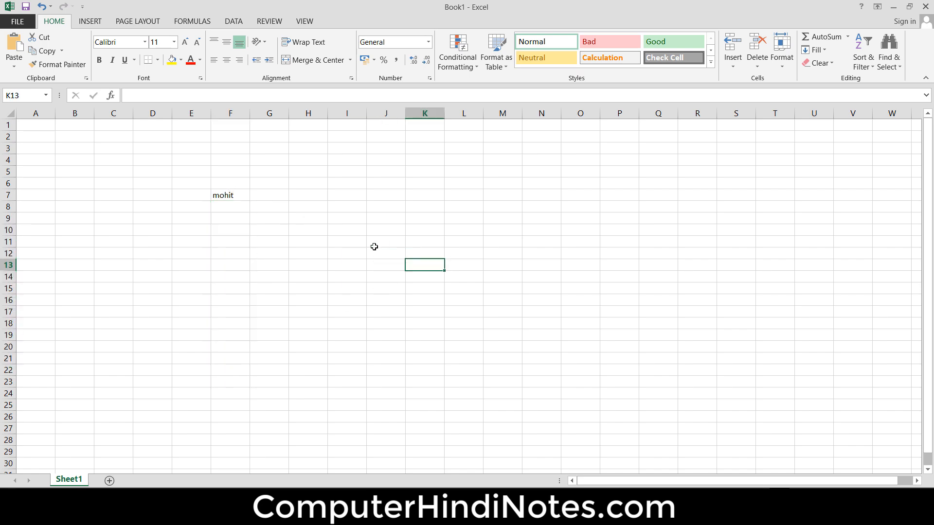
{"action": "left_click", "coordinate": [813, 51]}
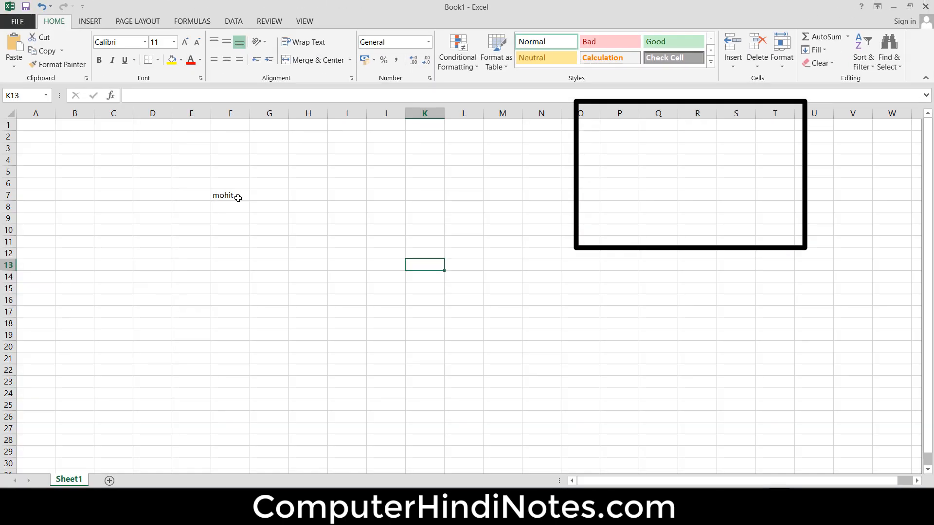
{"action": "left_click_drag", "start_coordinate": [235, 197], "coordinate": [224, 312]}
{"action": "left_click_drag", "start_coordinate": [241, 196], "coordinate": [385, 195]}
{"action": "left_click_drag", "start_coordinate": [238, 197], "coordinate": [231, 144]}
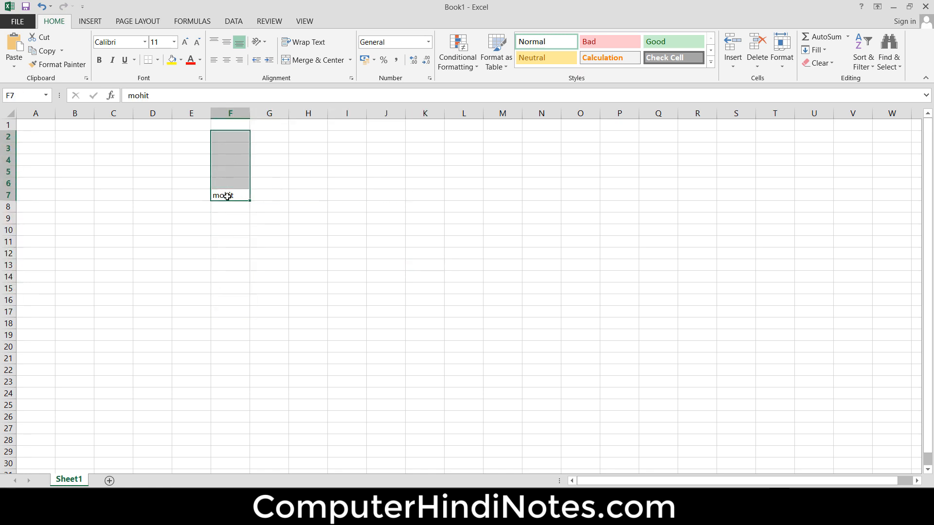
{"action": "left_click_drag", "start_coordinate": [223, 195], "coordinate": [123, 201]}
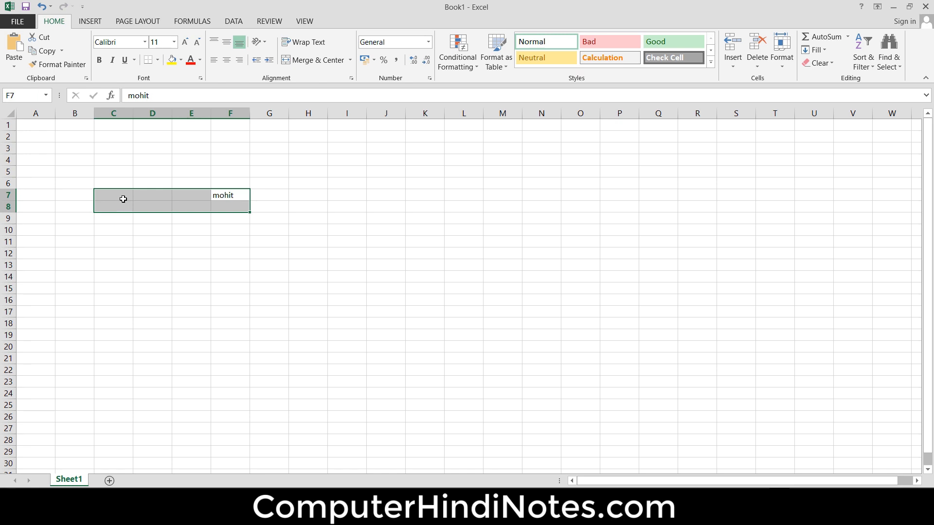
{"action": "left_click", "coordinate": [278, 202]}
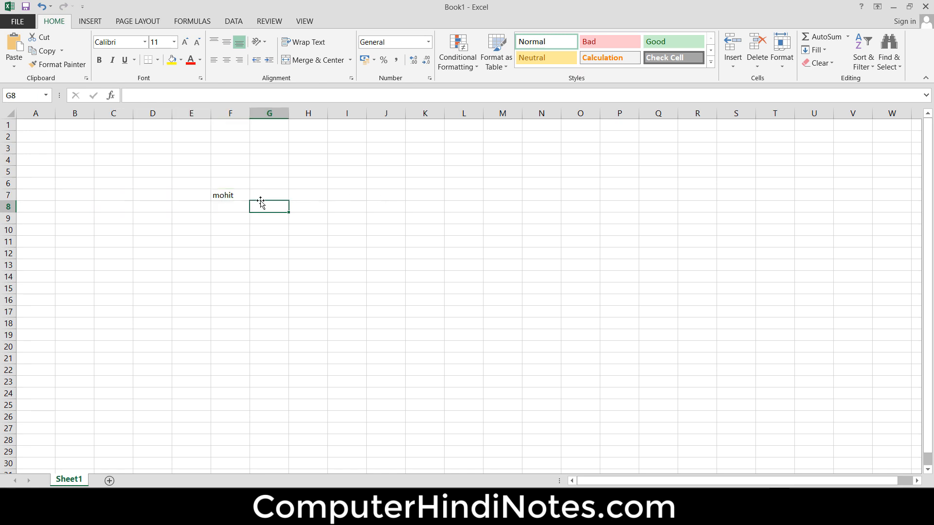
{"action": "left_click", "coordinate": [224, 193]}
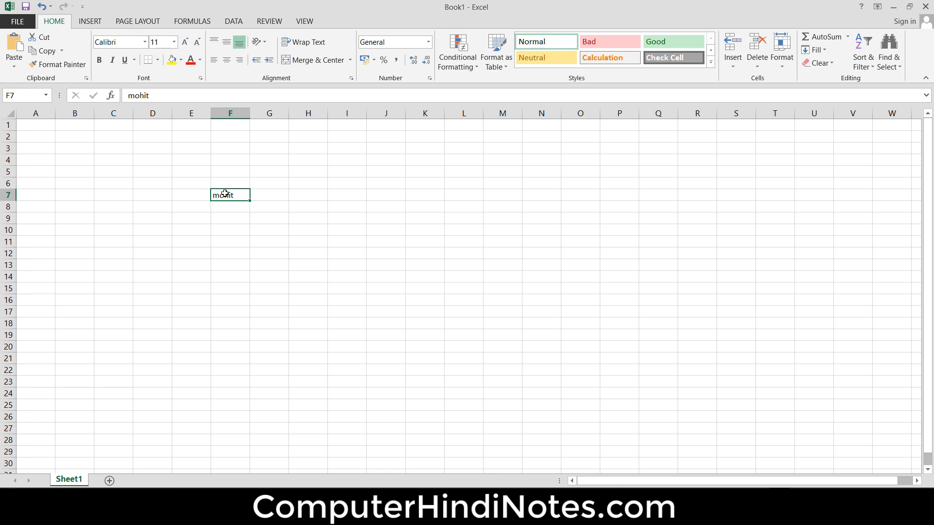
- Select F7:F21 and fill mohit down through the column
{"action": "left_click_drag", "start_coordinate": [235, 194], "coordinate": [246, 356]}
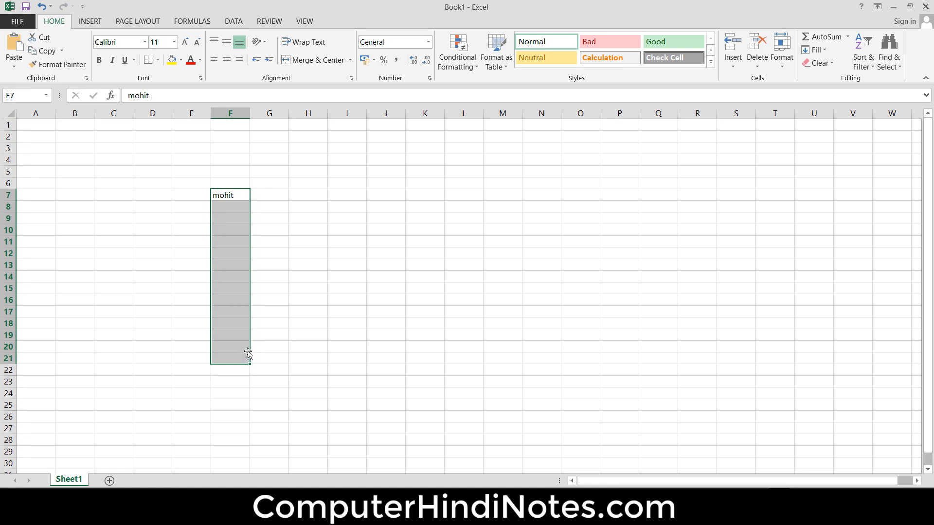
{"action": "left_click", "coordinate": [821, 51]}
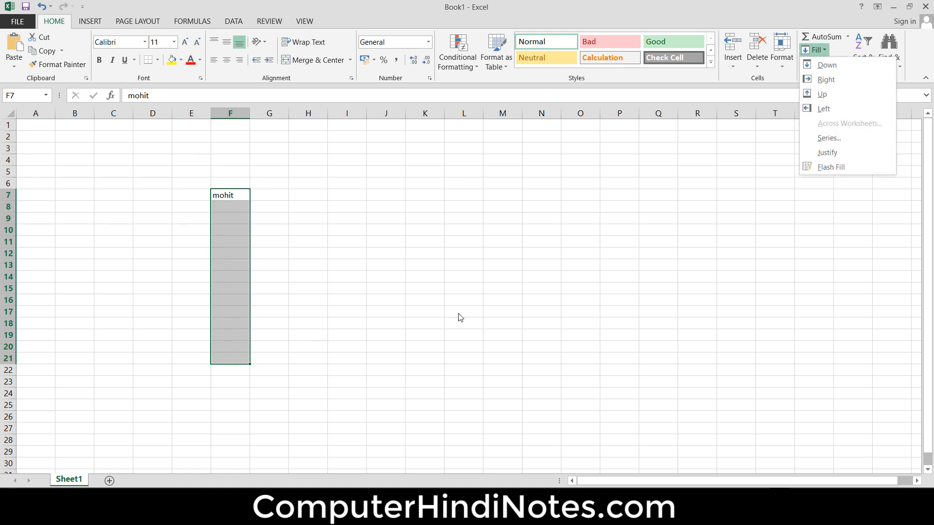
{"action": "left_click", "coordinate": [828, 69]}
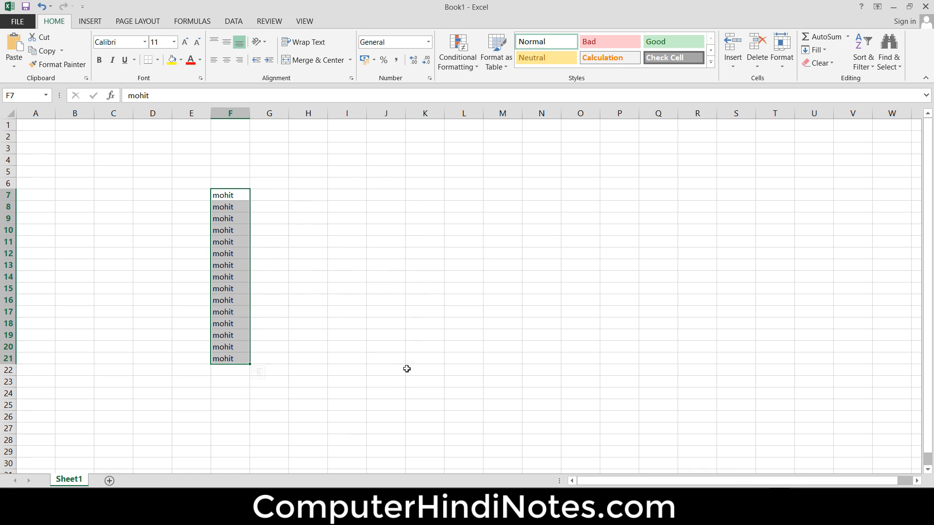
- Extend the selection to column K and fill the text right across F7:K21
{"action": "key", "text": "shift+Right"}
{"action": "key", "text": "shift+Right"}
{"action": "key", "text": "shift+Right"}
{"action": "key", "text": "shift+Right"}
{"action": "key", "text": "shift+Right"}
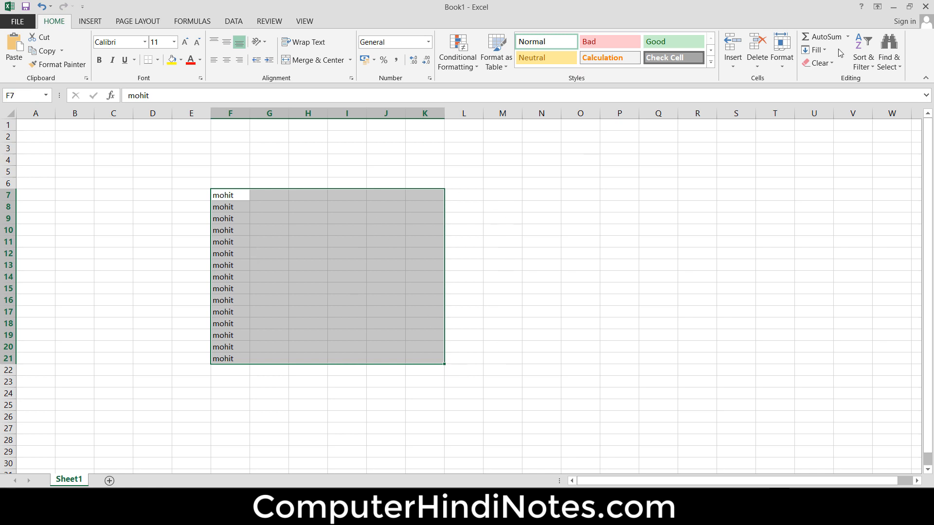
{"action": "left_click", "coordinate": [816, 50]}
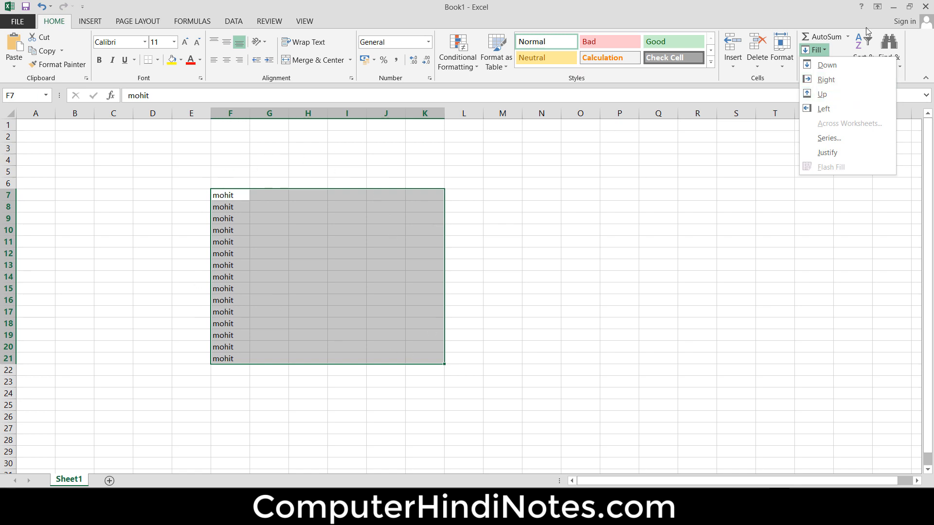
{"action": "left_click", "coordinate": [852, 81]}
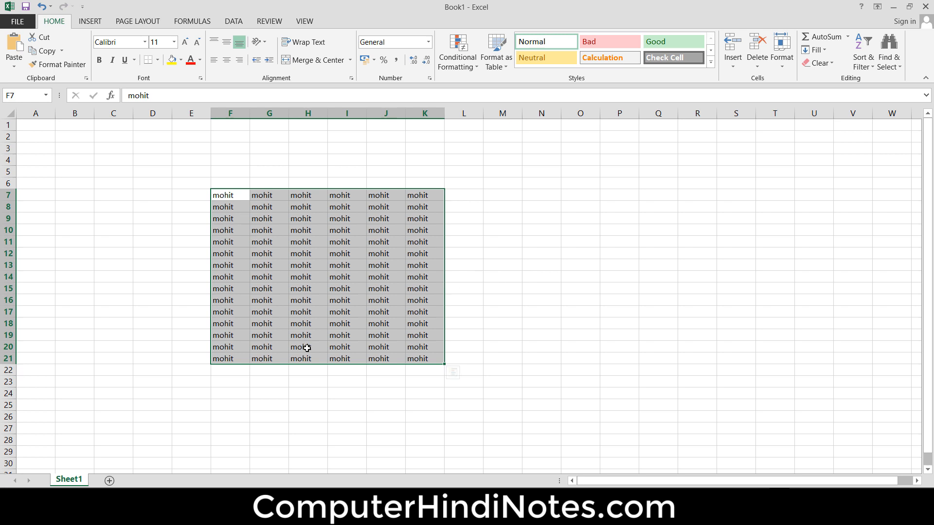
- Undo the right fill and the down fill of mohit
{"action": "left_click", "coordinate": [511, 333]}
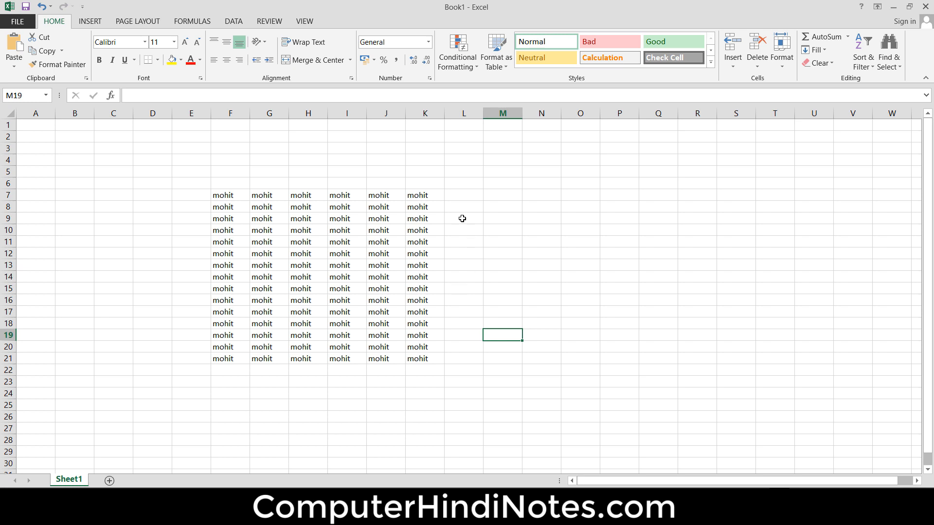
{"action": "left_click_drag", "start_coordinate": [427, 194], "coordinate": [210, 351]}
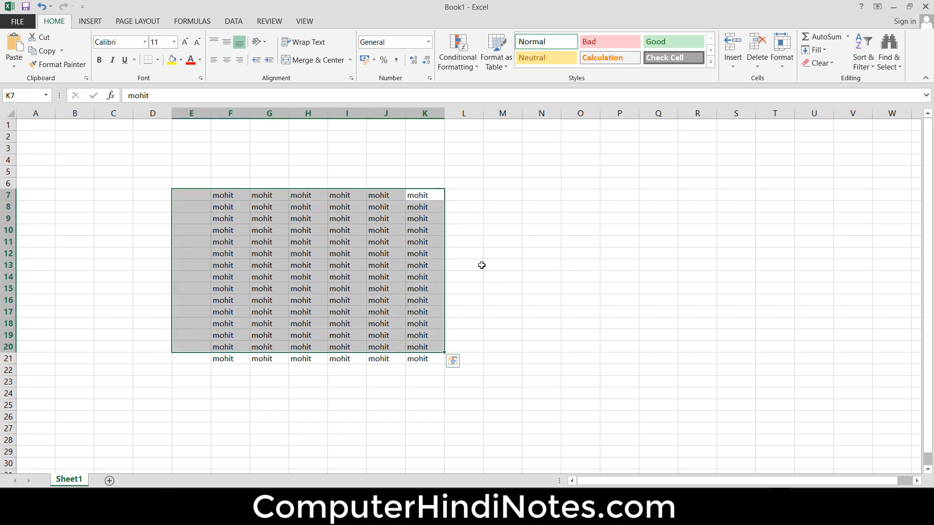
{"action": "left_click", "coordinate": [481, 265]}
{"action": "left_click", "coordinate": [234, 195]}
{"action": "left_click_drag", "start_coordinate": [234, 195], "coordinate": [419, 357]}
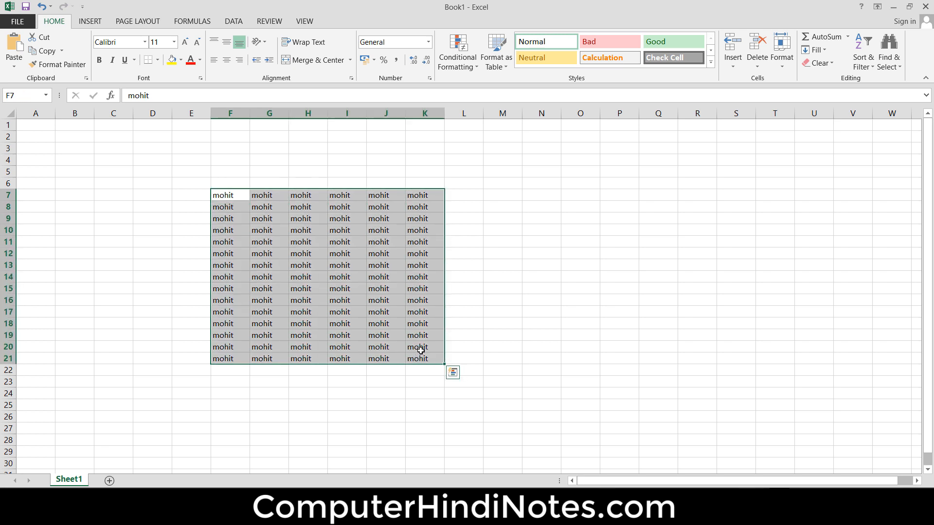
{"action": "key", "text": "ctrl+z"}
{"action": "key", "text": "ctrl+z"}
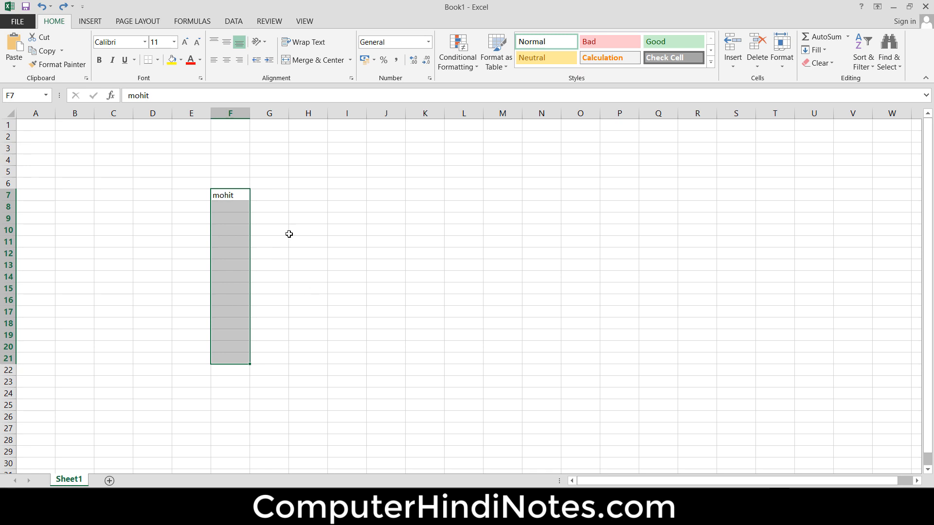
- Copy mohit with the fill handle from F7 down to row 22 and across to fill F7:M28
{"action": "left_click", "coordinate": [317, 243]}
{"action": "left_click", "coordinate": [241, 194]}
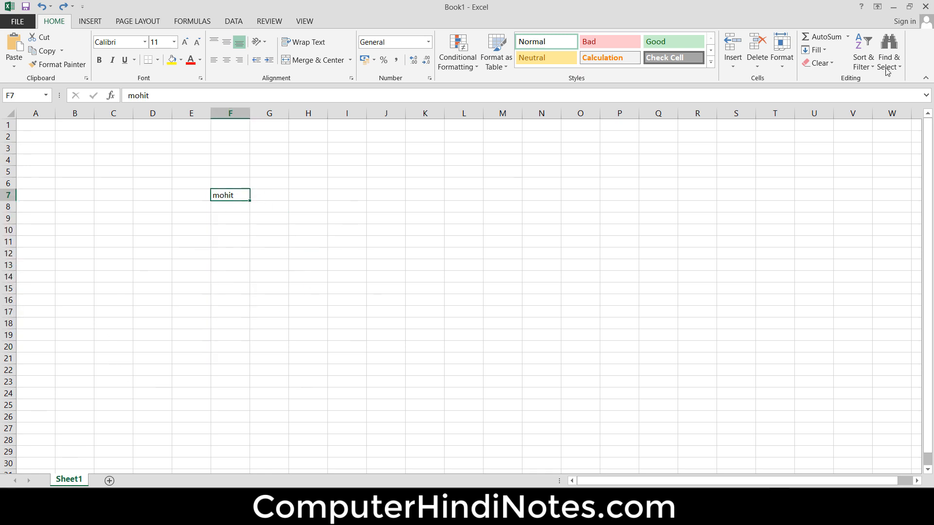
{"action": "left_click", "coordinate": [813, 50]}
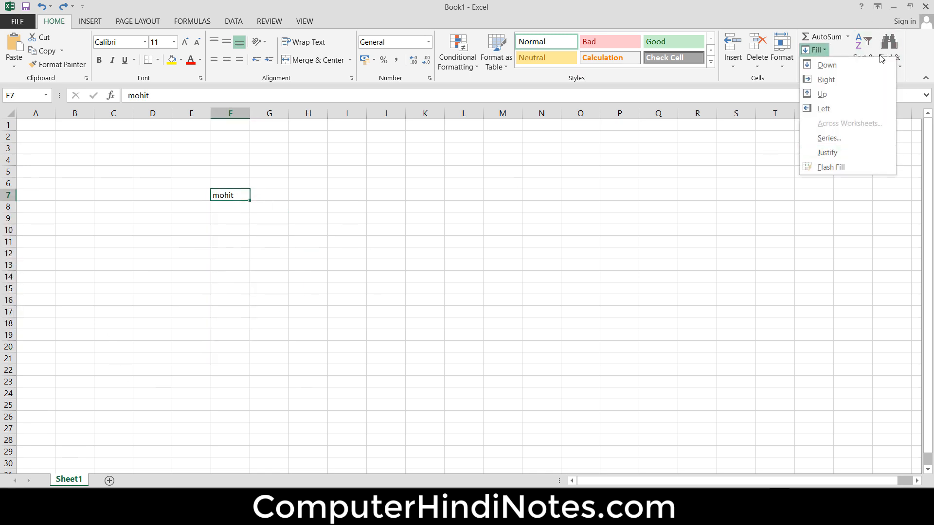
{"action": "left_click", "coordinate": [320, 161]}
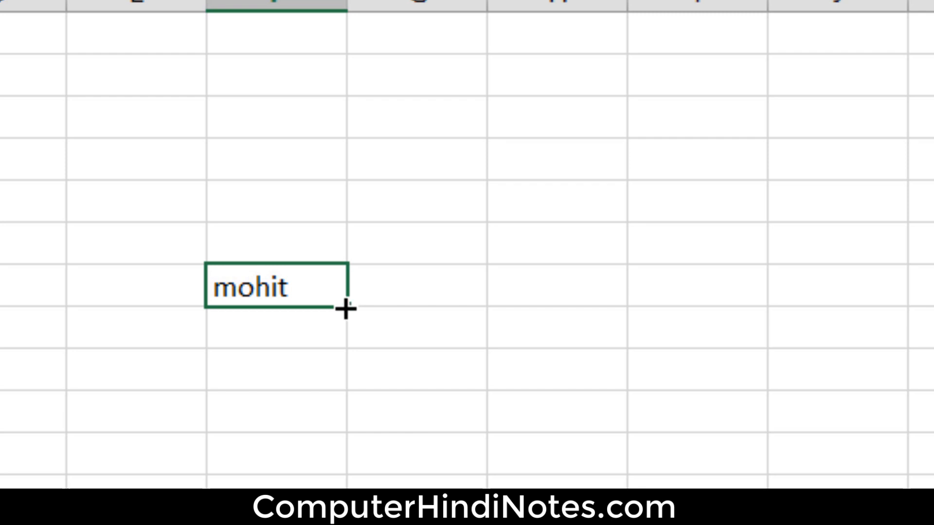
{"action": "left_click_drag", "start_coordinate": [346, 307], "coordinate": [255, 377]}
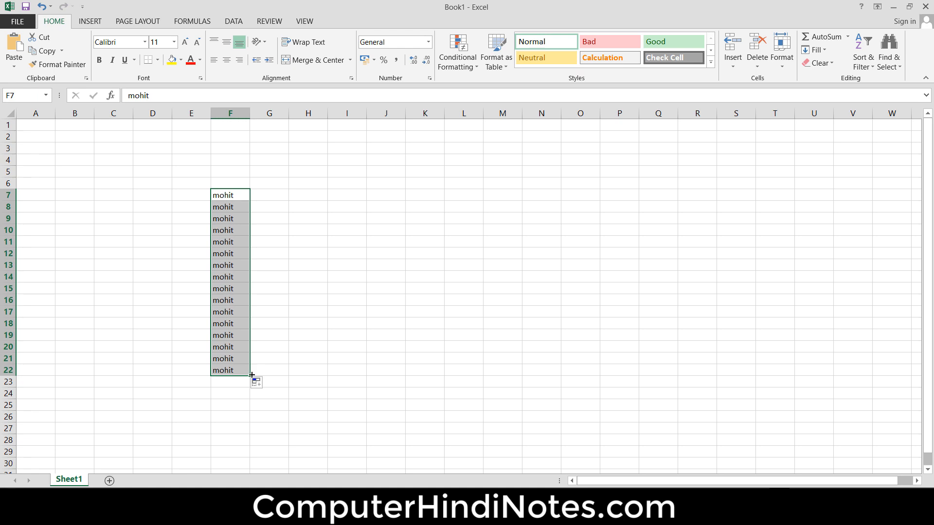
{"action": "mouse_move", "coordinate": [251, 376]}
{"action": "left_mouse_down"}
{"action": "mouse_move", "coordinate": [531, 370]}
{"action": "mouse_move", "coordinate": [510, 440]}
{"action": "mouse_move", "coordinate": [502, 440]}
{"action": "left_mouse_up"}
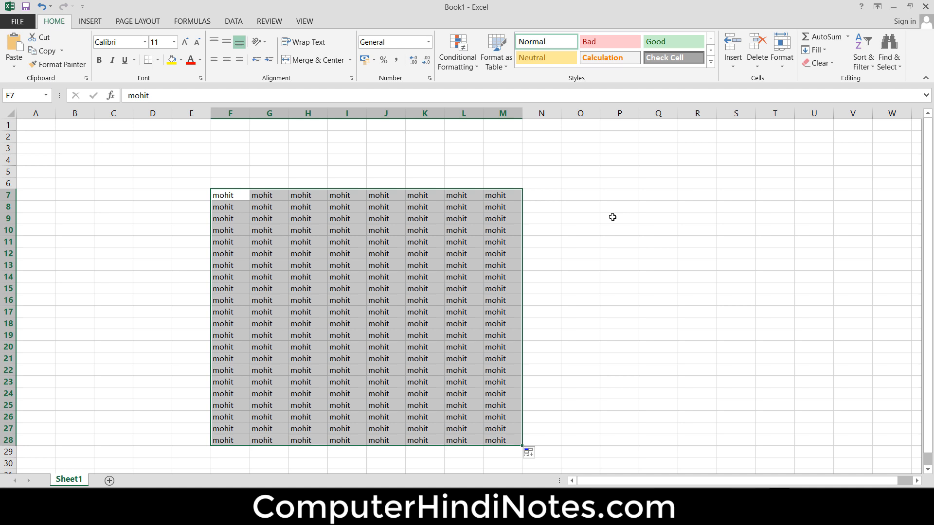
- Undo the fill-handle copies of mohit
{"action": "key", "text": "ctrl+z"}
{"action": "key", "text": "ctrl+z"}
{"action": "key", "text": "ctrl+z"}
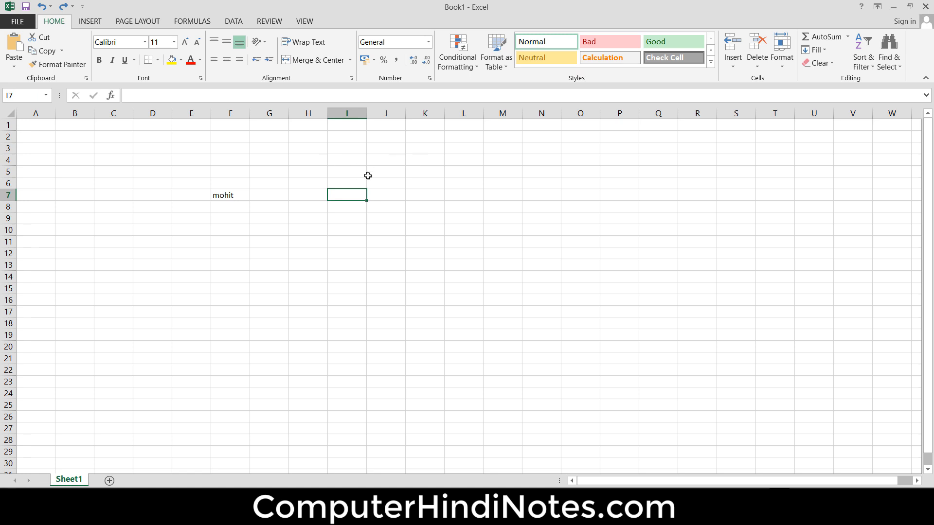
- Enter the numbers 2, 4 and 6 in cells I4, I5 and I6
{"action": "left_click", "coordinate": [357, 162]}
{"action": "type", "text": "2"}
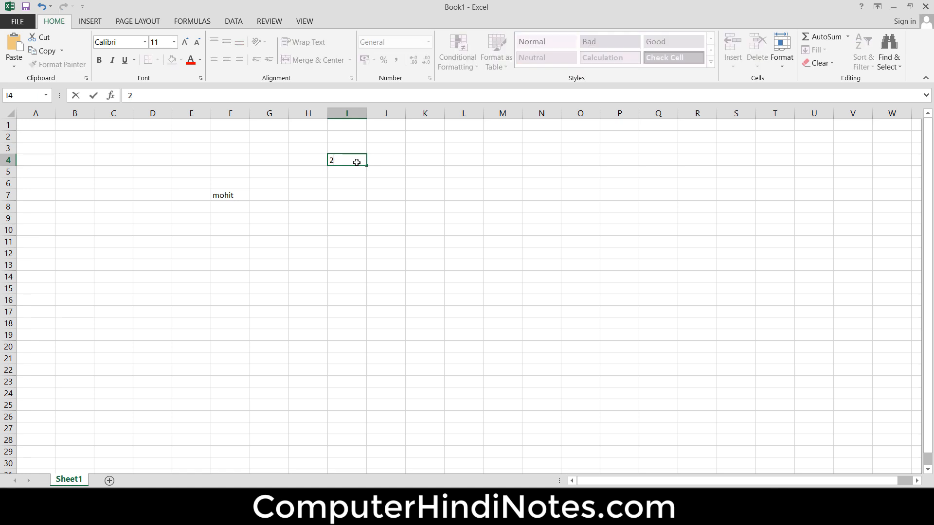
{"action": "key", "text": "Return"}
{"action": "type", "text": "4"}
{"action": "key", "text": "Return"}
{"action": "type", "text": "6"}
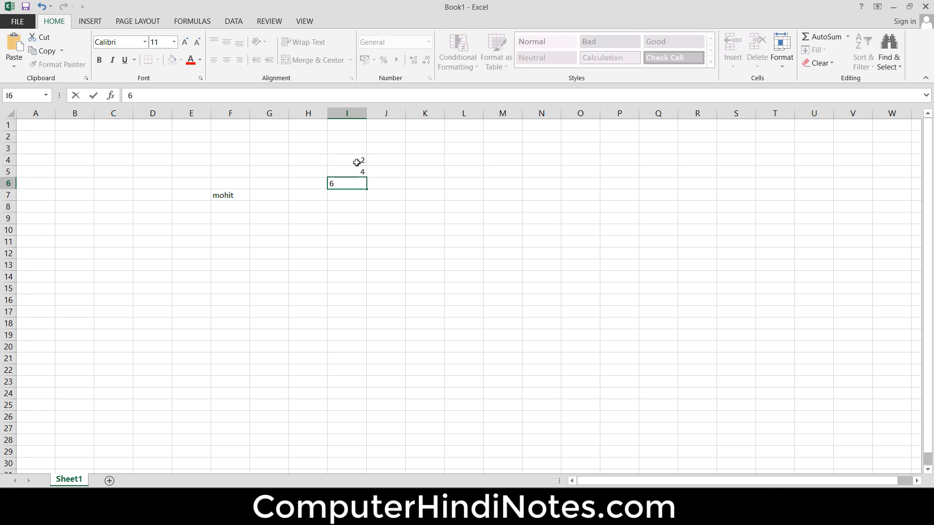
{"action": "key", "text": "Return"}
- Enter the starting value 2 in cell K4
{"action": "left_click_drag", "start_coordinate": [357, 162], "coordinate": [363, 395]}
{"action": "left_click", "coordinate": [351, 160]}
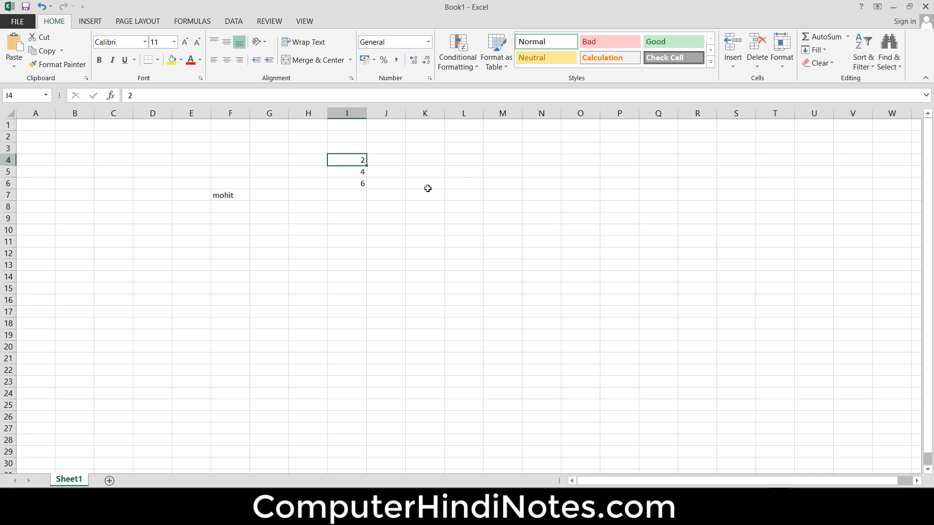
{"action": "left_click", "coordinate": [433, 161]}
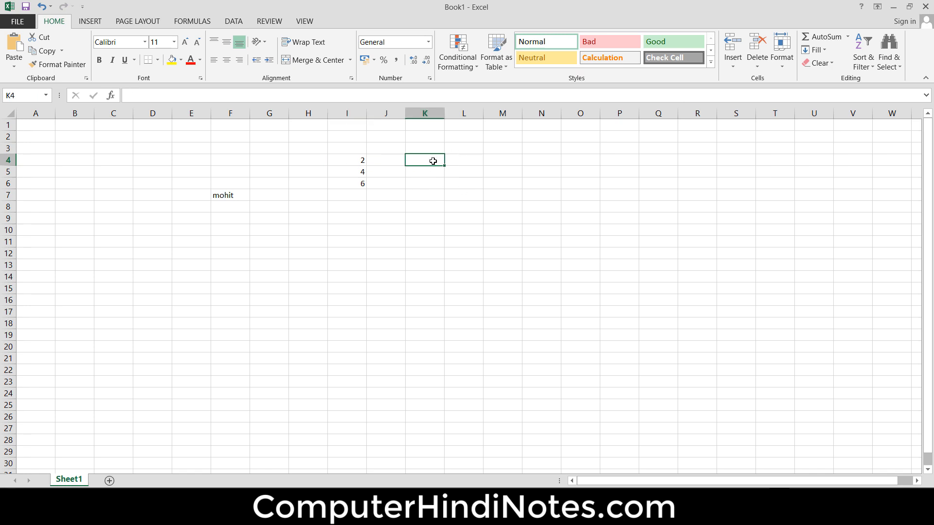
{"action": "type", "text": "2"}
{"action": "key", "text": "Return"}
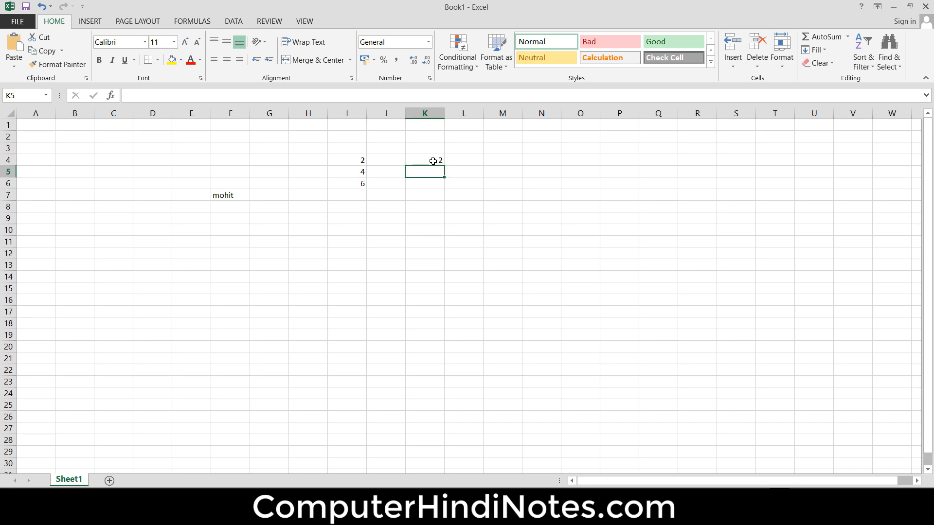
- Fill a linear series down the column from K4 with a step value of 2 and a stop value of 50
{"action": "left_click", "coordinate": [433, 160]}
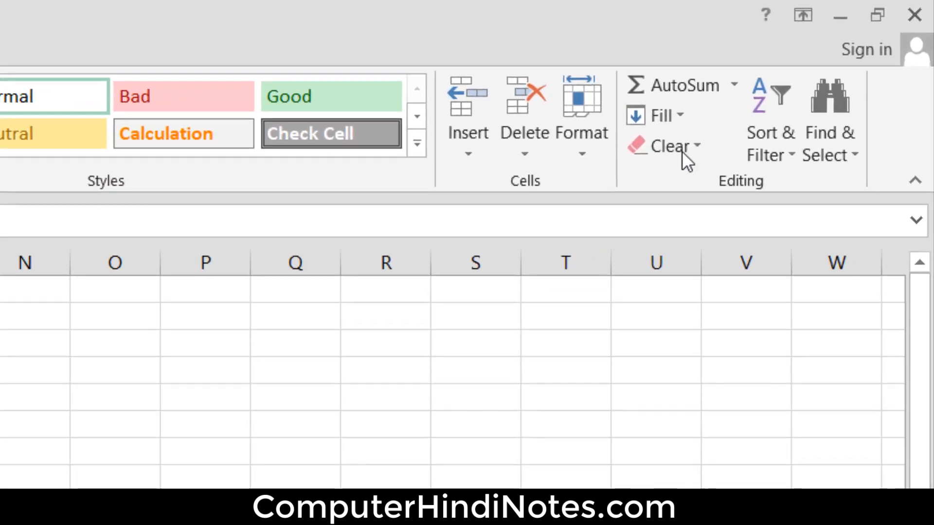
{"action": "left_click", "coordinate": [822, 52]}
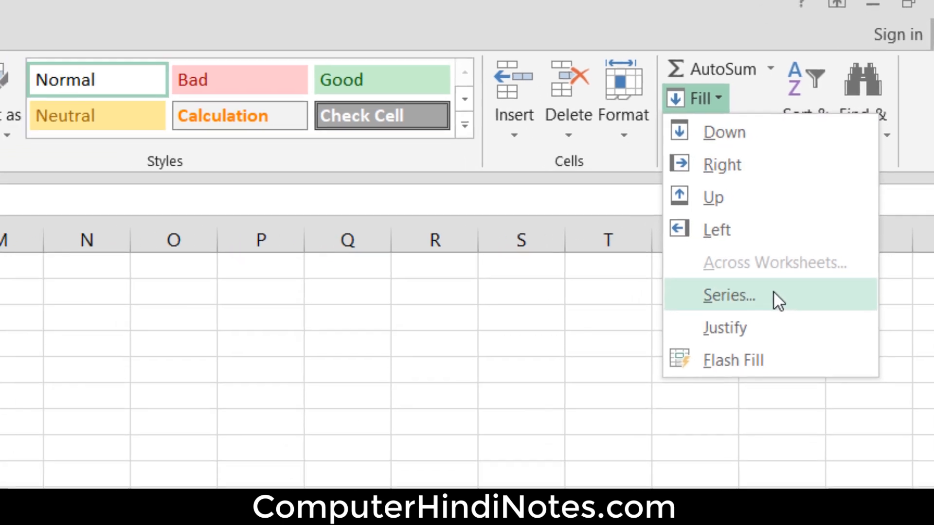
{"action": "left_click", "coordinate": [742, 319]}
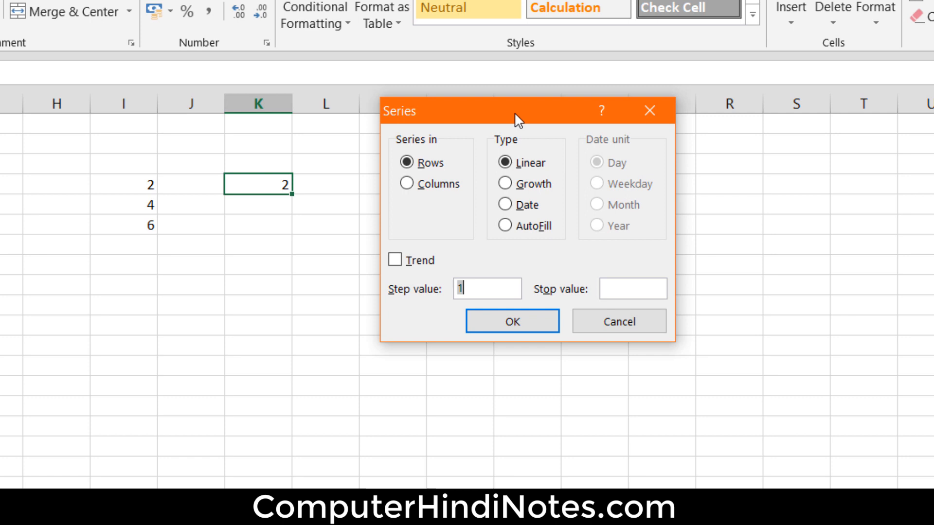
{"action": "left_click_drag", "start_coordinate": [516, 116], "coordinate": [479, 115]}
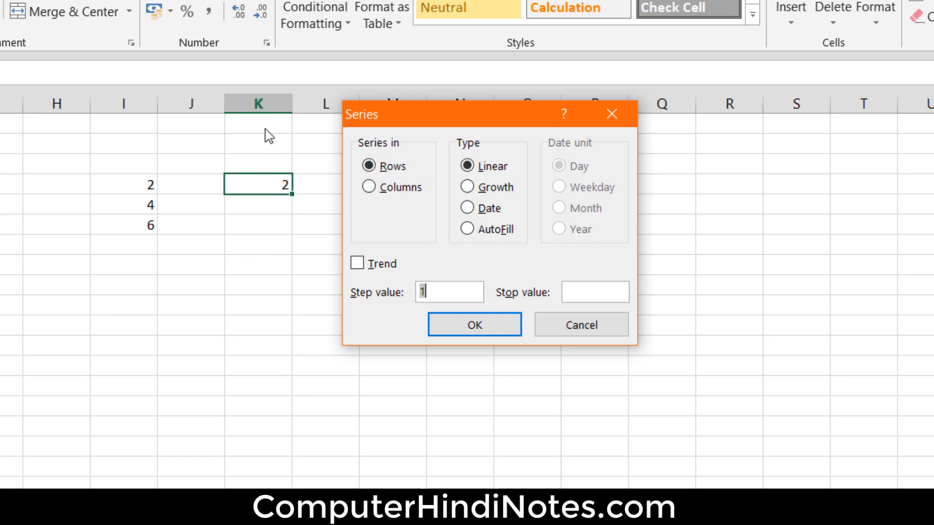
{"action": "left_click", "coordinate": [407, 191]}
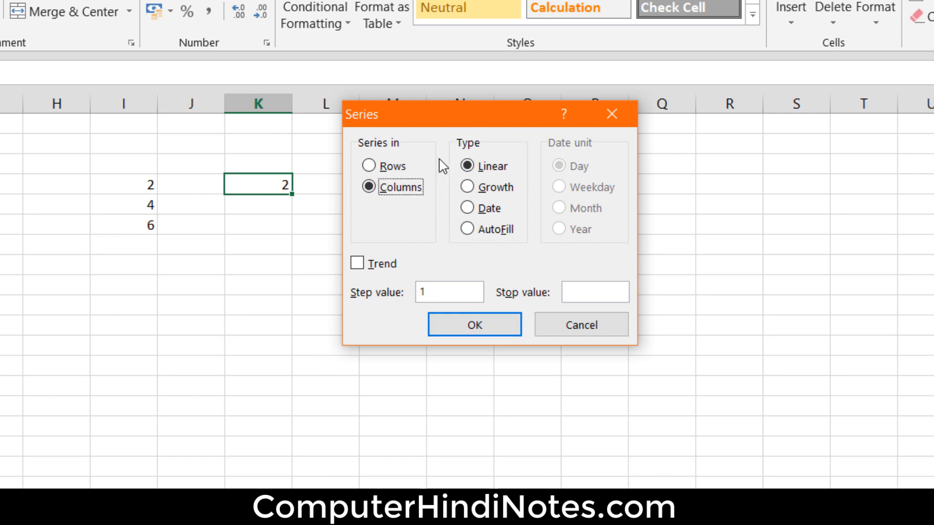
{"action": "left_click", "coordinate": [490, 209]}
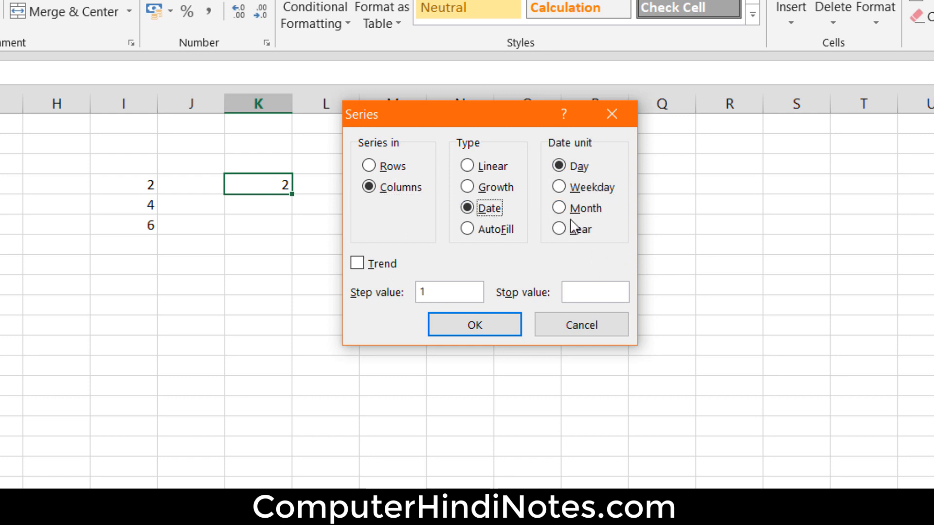
{"action": "left_click", "coordinate": [493, 189]}
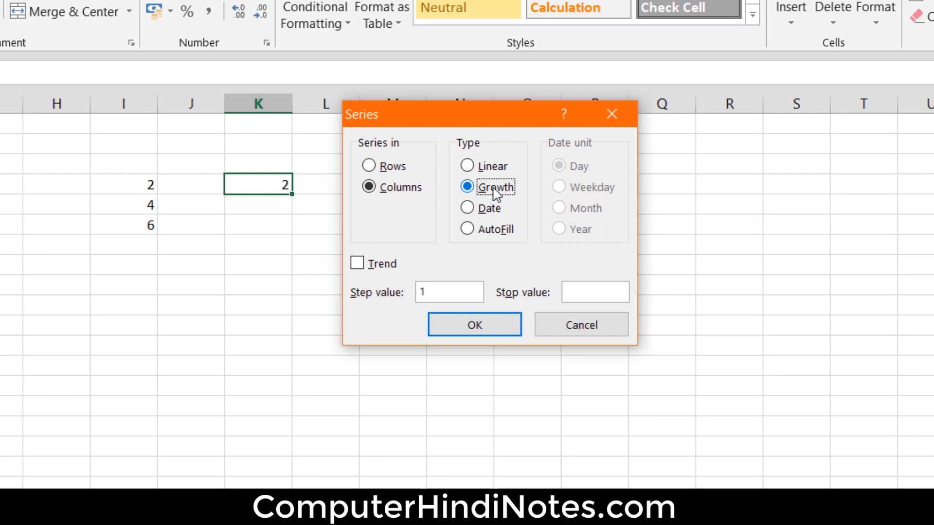
{"action": "left_click", "coordinate": [490, 171]}
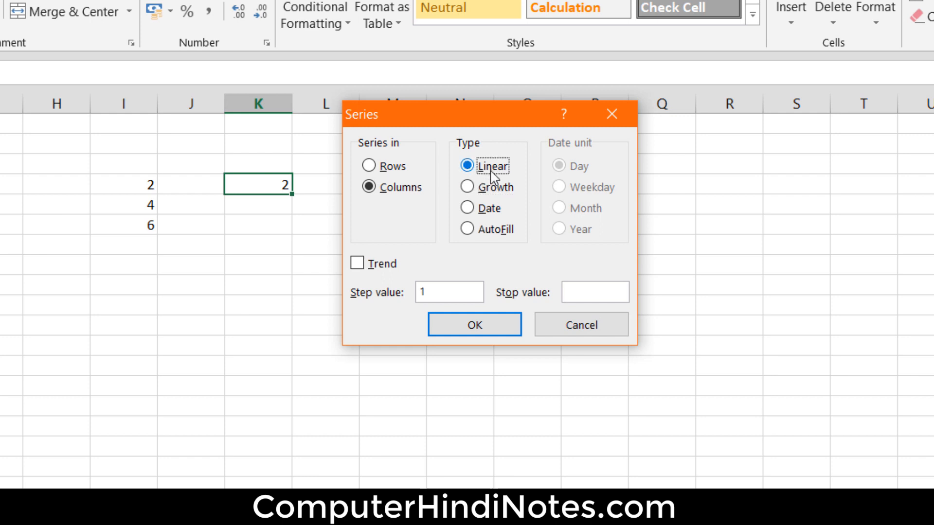
{"action": "left_click", "coordinate": [476, 290]}
{"action": "type", "text": "2"}
{"action": "type", "text": "50"}
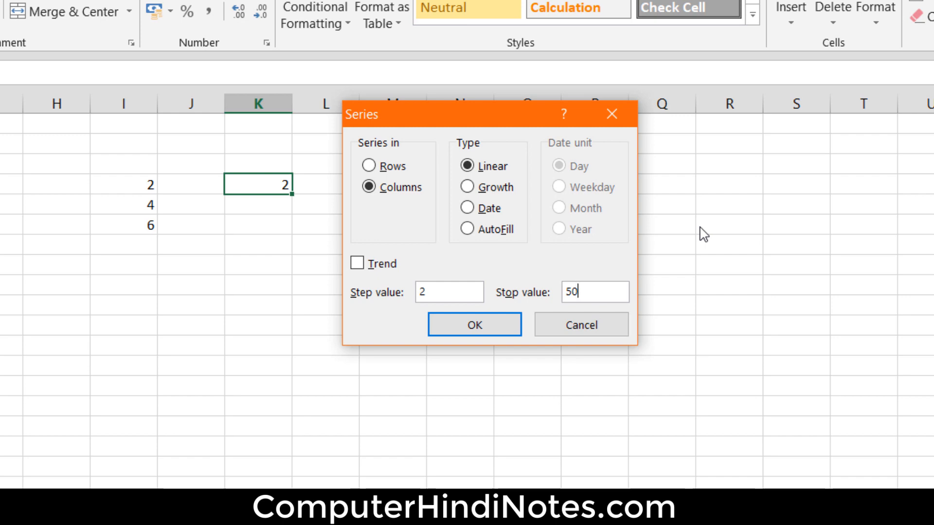
{"action": "left_click", "coordinate": [466, 325]}
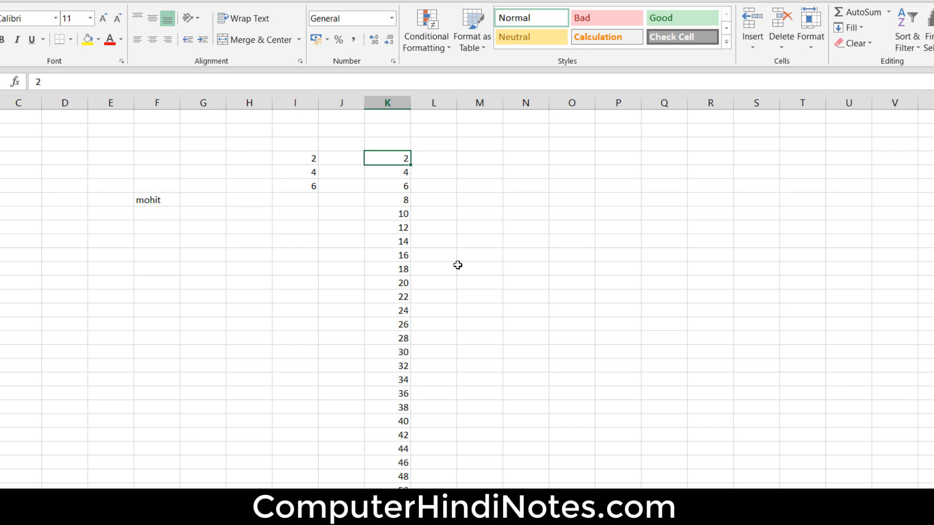
- Enter the starting value 3 in cell L4
{"action": "left_click", "coordinate": [442, 156]}
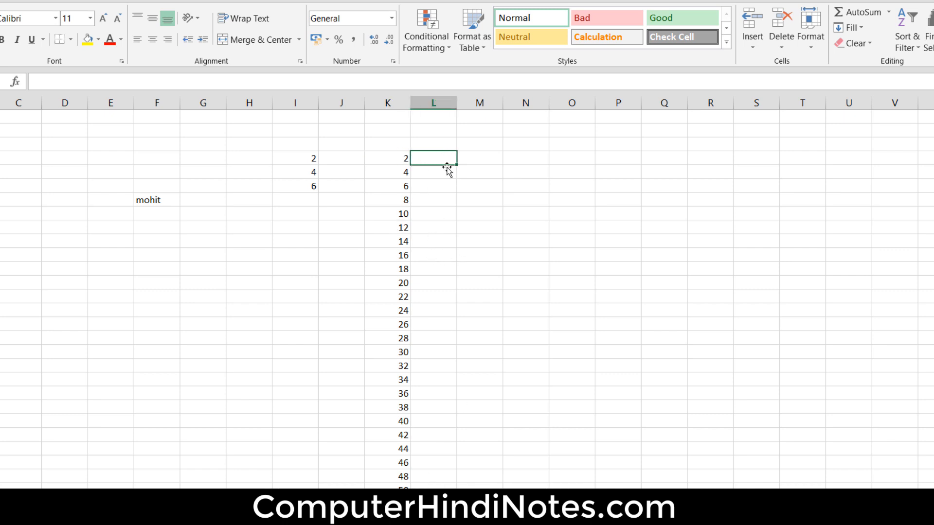
{"action": "type", "text": "3"}
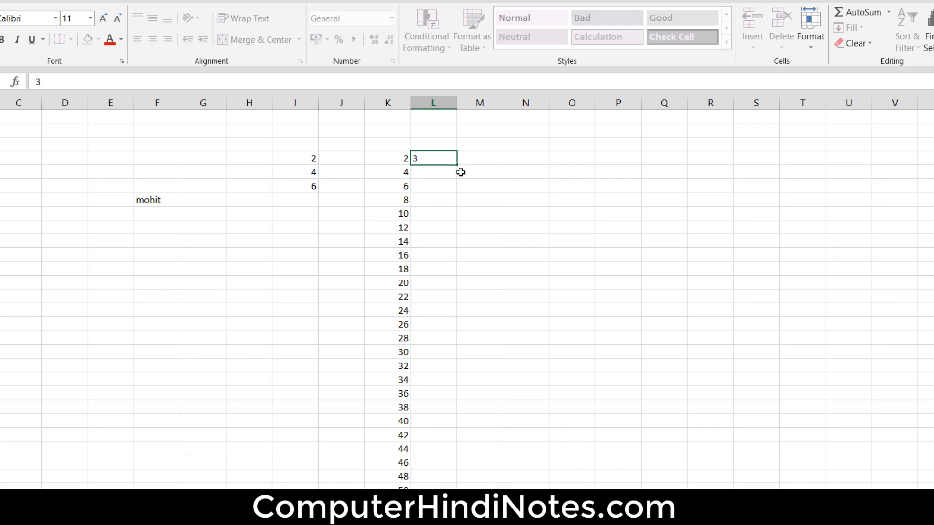
{"action": "left_click", "coordinate": [483, 177]}
- Fill a linear series down the column from L4 with a step value of 3 and a stop value of 60
{"action": "left_click", "coordinate": [445, 159]}
{"action": "left_click", "coordinate": [852, 27]}
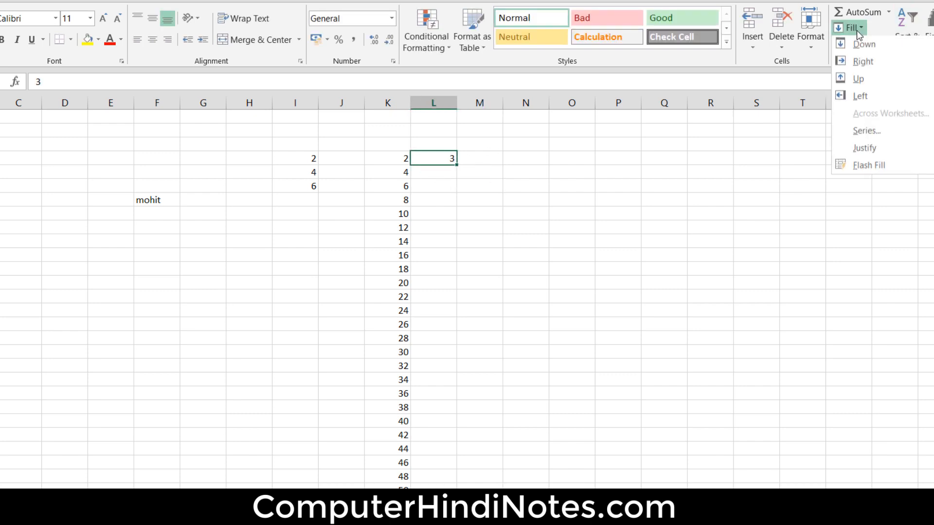
{"action": "left_click", "coordinate": [864, 131]}
{"action": "left_click", "coordinate": [486, 161]}
{"action": "left_click", "coordinate": [513, 235]}
{"action": "type", "text": "1"}
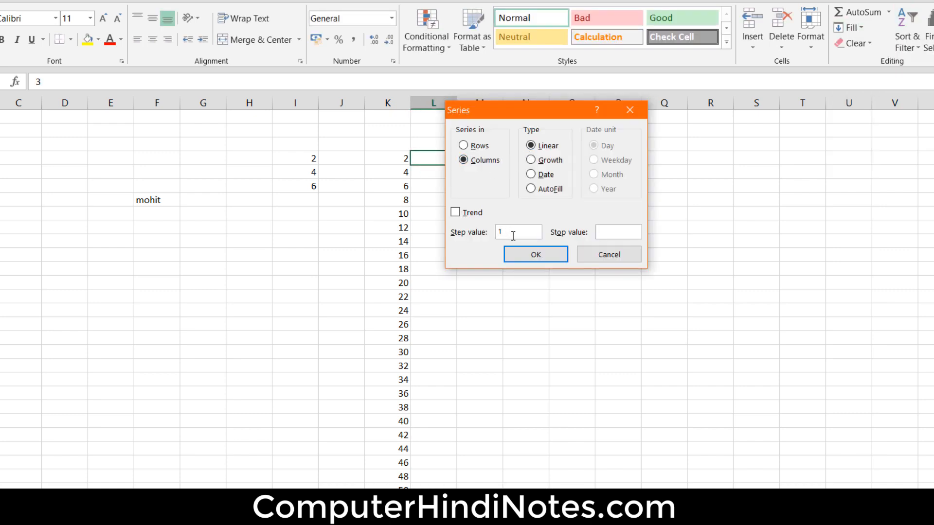
{"action": "key", "text": "BackSpace"}
{"action": "type", "text": "3"}
{"action": "type", "text": "60"}
{"action": "left_click", "coordinate": [510, 256]}
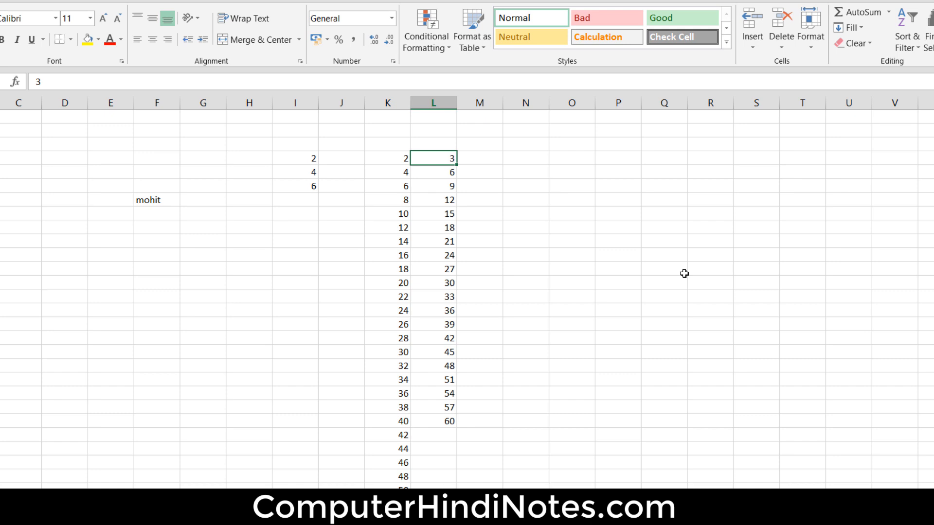
- Enter the values 5 and 10 in cells N4 and N5
{"action": "left_click", "coordinate": [520, 157]}
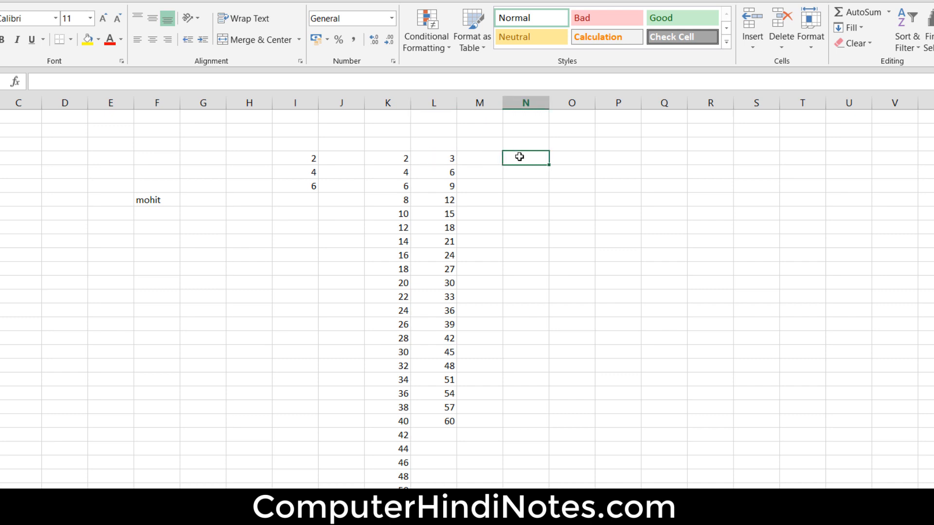
{"action": "type", "text": "5"}
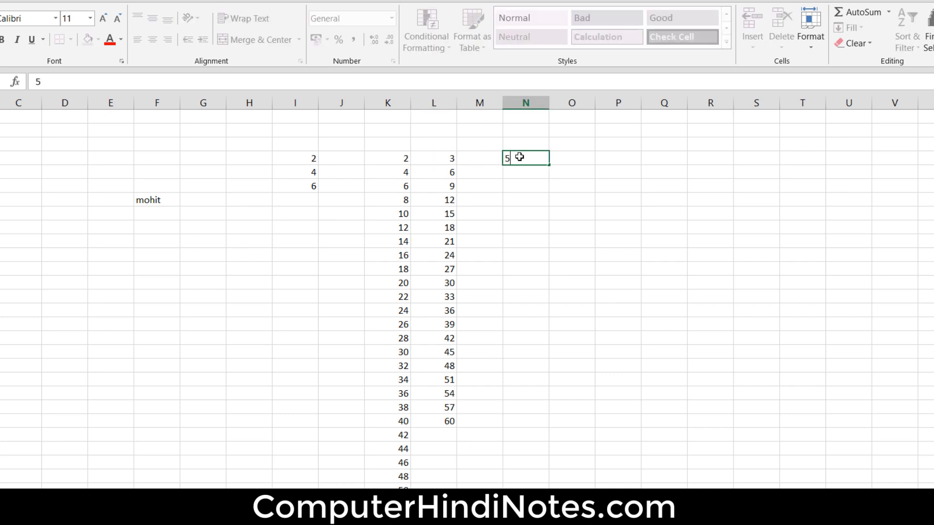
{"action": "left_click", "coordinate": [583, 162]}
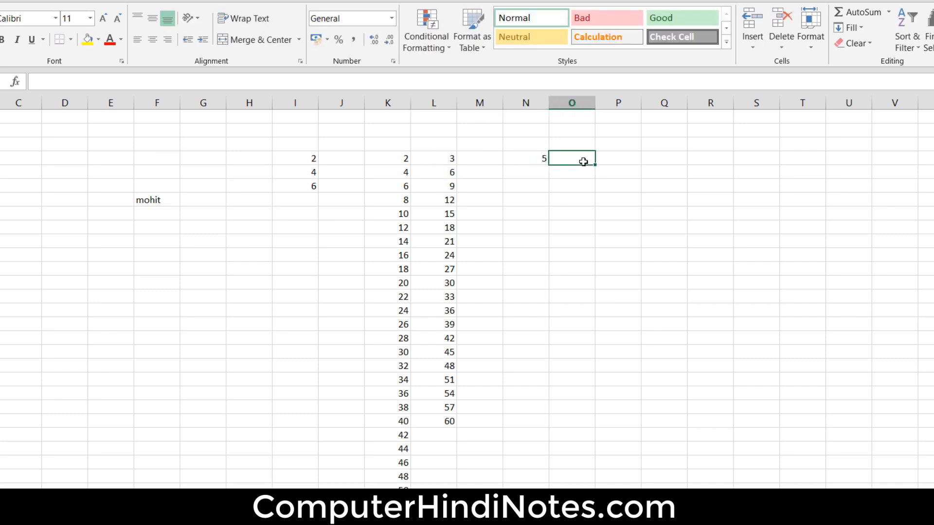
{"action": "left_click", "coordinate": [538, 173]}
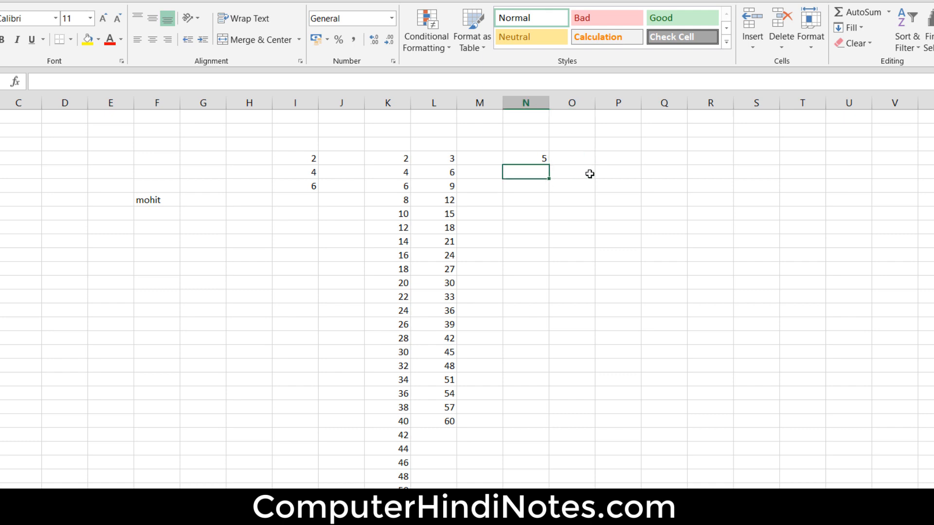
{"action": "type", "text": "10"}
{"action": "left_click", "coordinate": [611, 157]}
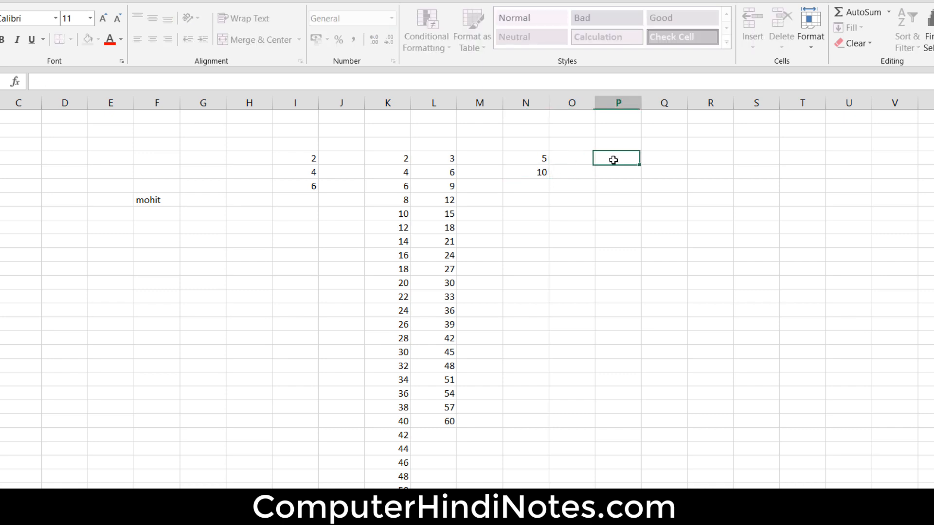
{"action": "left_click", "coordinate": [536, 161]}
{"action": "left_click", "coordinate": [539, 172]}
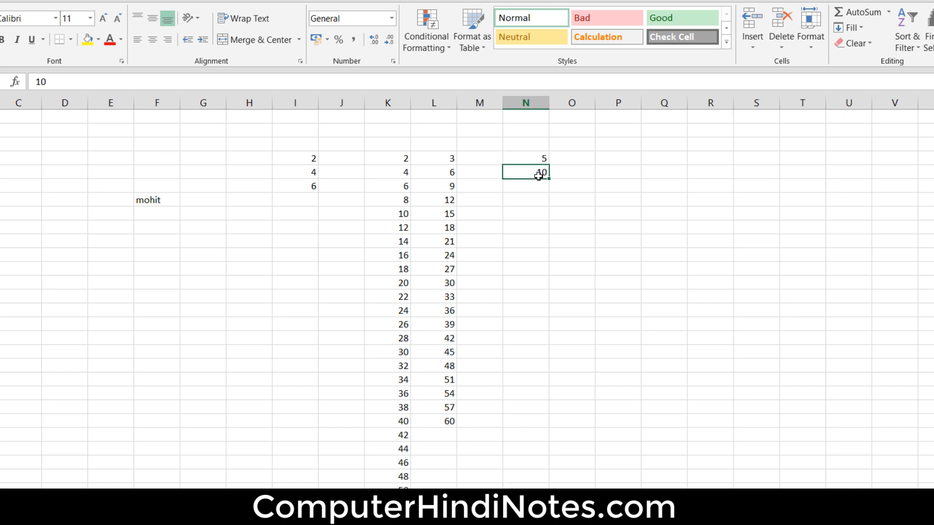
{"action": "left_click", "coordinate": [539, 157]}
{"action": "left_click", "coordinate": [540, 171]}
{"action": "left_click", "coordinate": [540, 158]}
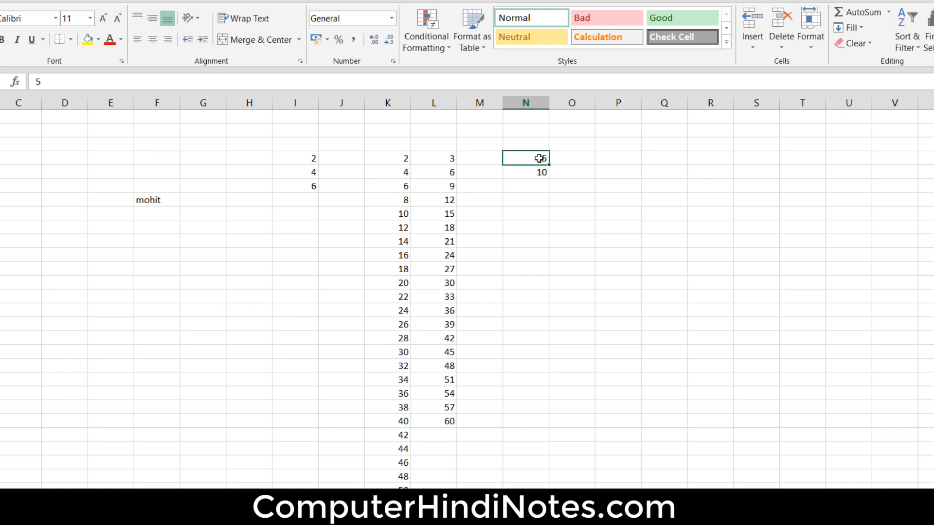
{"action": "left_click", "coordinate": [617, 167]}
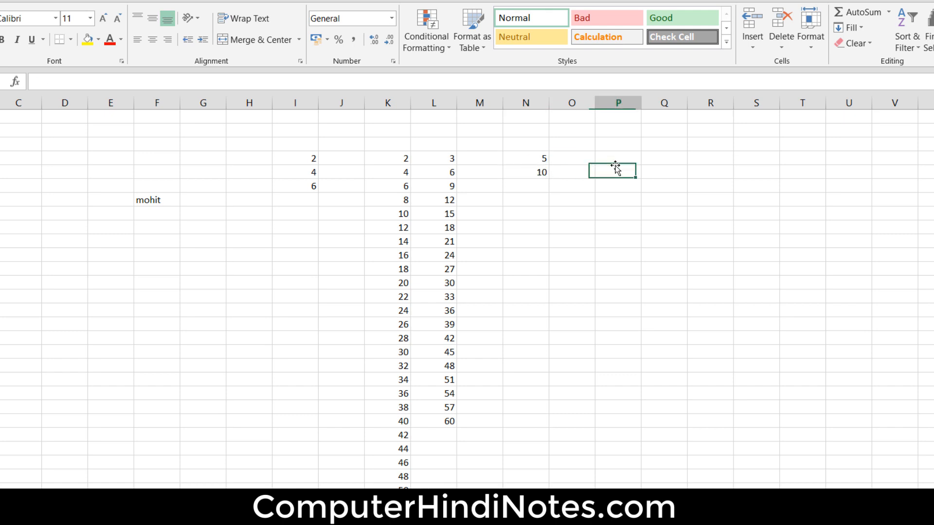
{"action": "left_click", "coordinate": [539, 159]}
{"action": "left_click", "coordinate": [543, 173]}
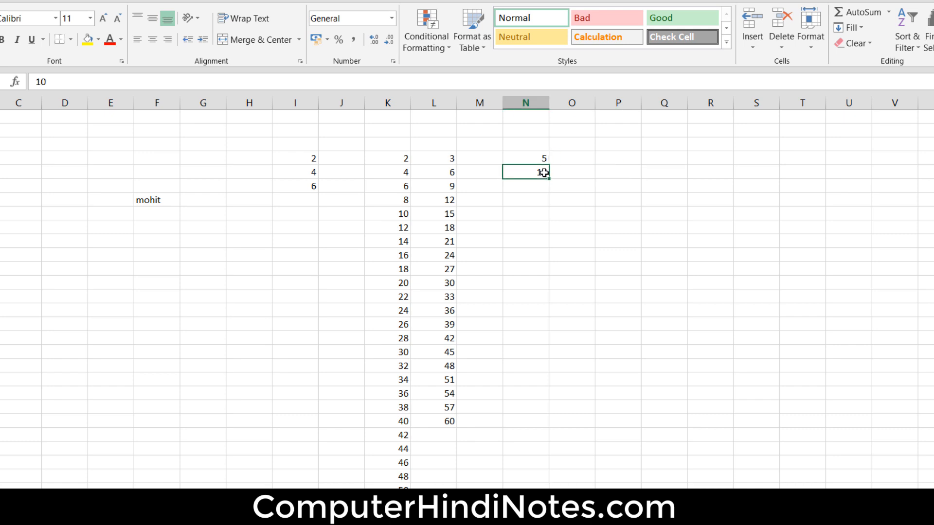
{"action": "left_click", "coordinate": [591, 160]}
{"action": "left_click_drag", "start_coordinate": [534, 159], "coordinate": [540, 171]}
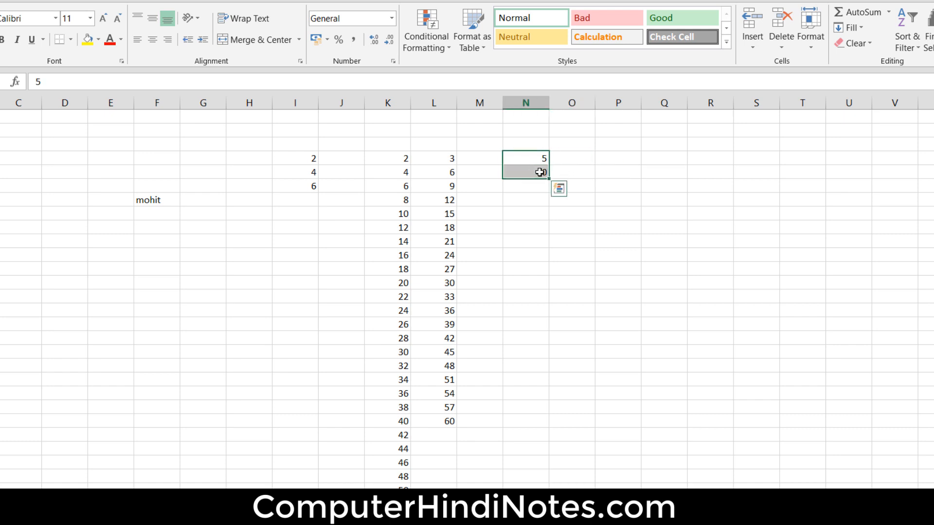
{"action": "left_click", "coordinate": [698, 163]}
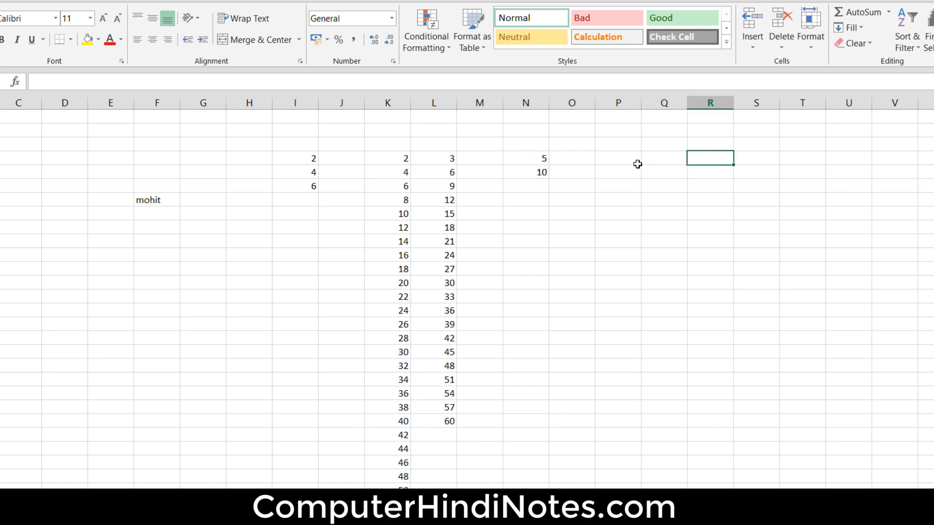
- Extend the 5, 10 pair in N4:N5 down to row 22 with the fill handle, then undo the fill
{"action": "left_click", "coordinate": [543, 158]}
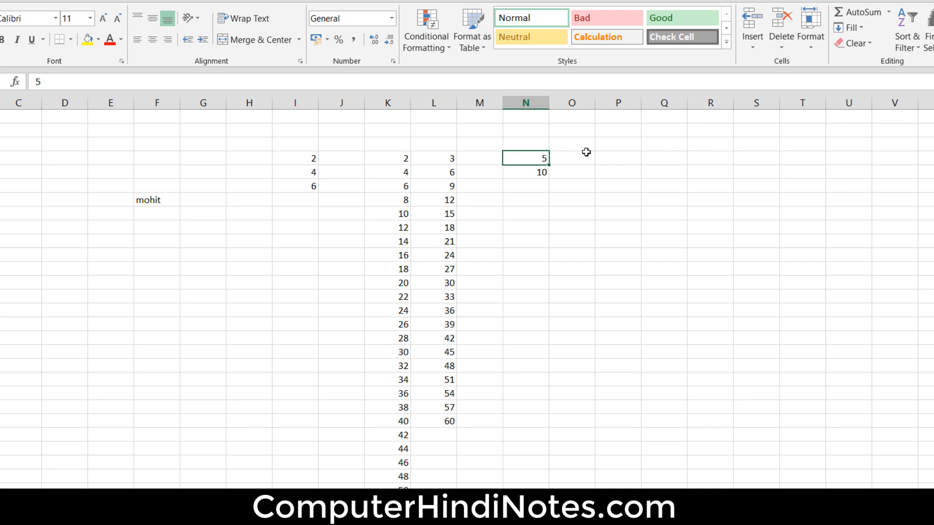
{"action": "left_click_drag", "start_coordinate": [535, 154], "coordinate": [534, 173]}
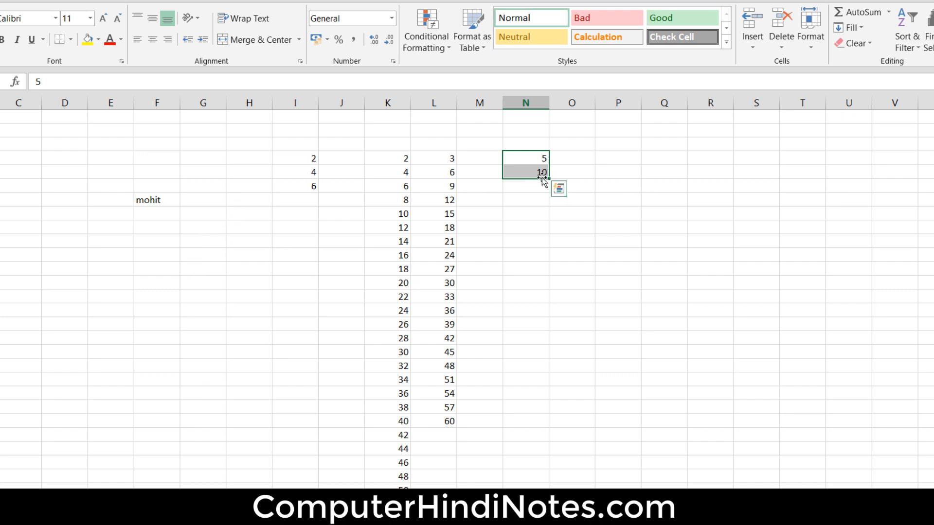
{"action": "left_click_drag", "start_coordinate": [548, 179], "coordinate": [568, 421]}
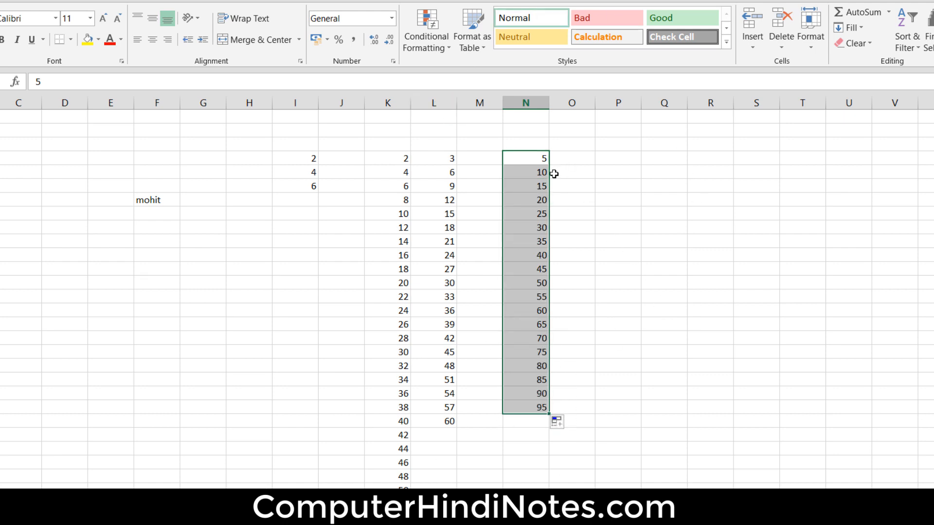
{"action": "key", "text": "ctrl+z"}
- Drag the fill handle of N4 alone down to row 25, then undo the copy
{"action": "left_click", "coordinate": [537, 155]}
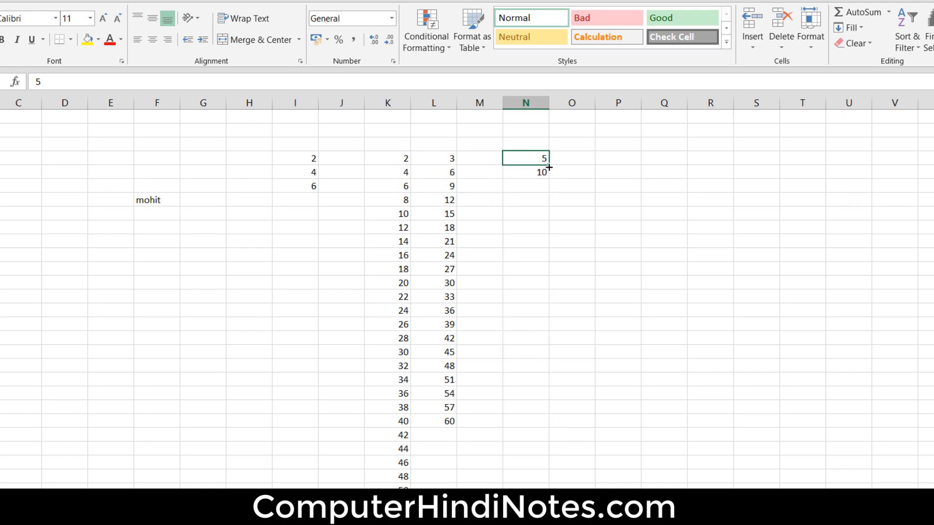
{"action": "left_click_drag", "start_coordinate": [548, 174], "coordinate": [571, 458]}
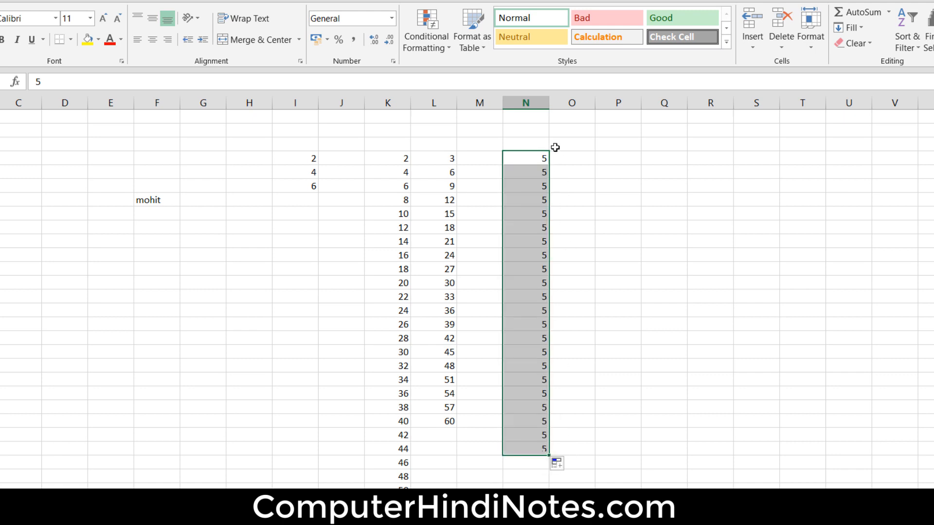
{"action": "key", "text": "ctrl+z"}
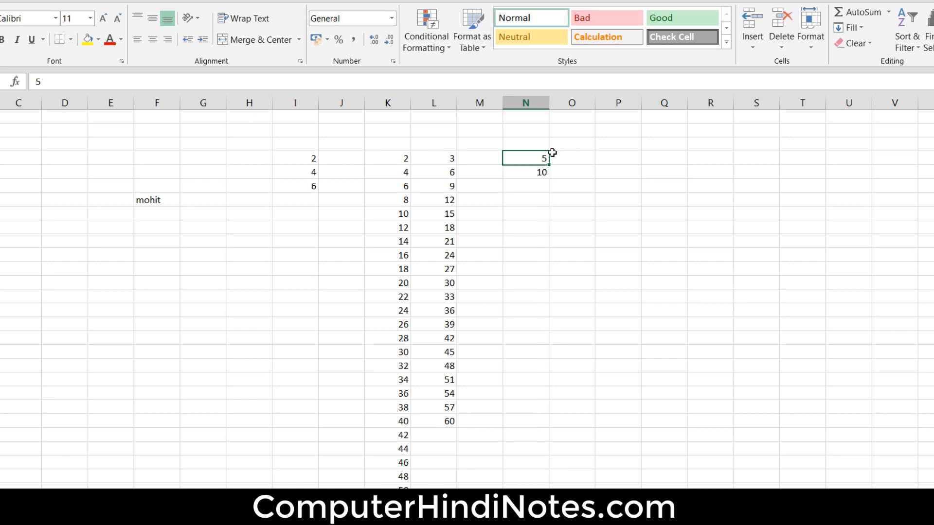
- Select N4:N5 and extend the series with the fill handle down to row 21
{"action": "left_click_drag", "start_coordinate": [538, 158], "coordinate": [538, 174]}
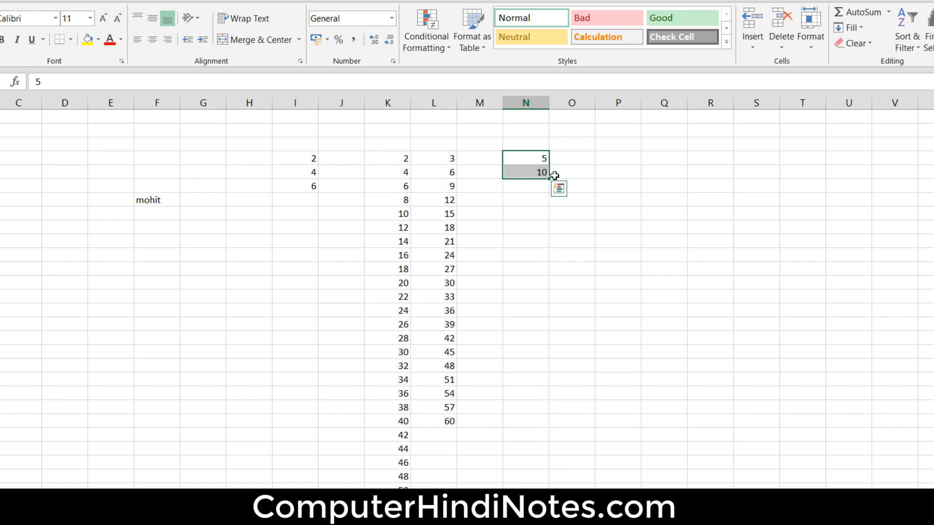
{"action": "left_click_drag", "start_coordinate": [548, 178], "coordinate": [563, 405]}
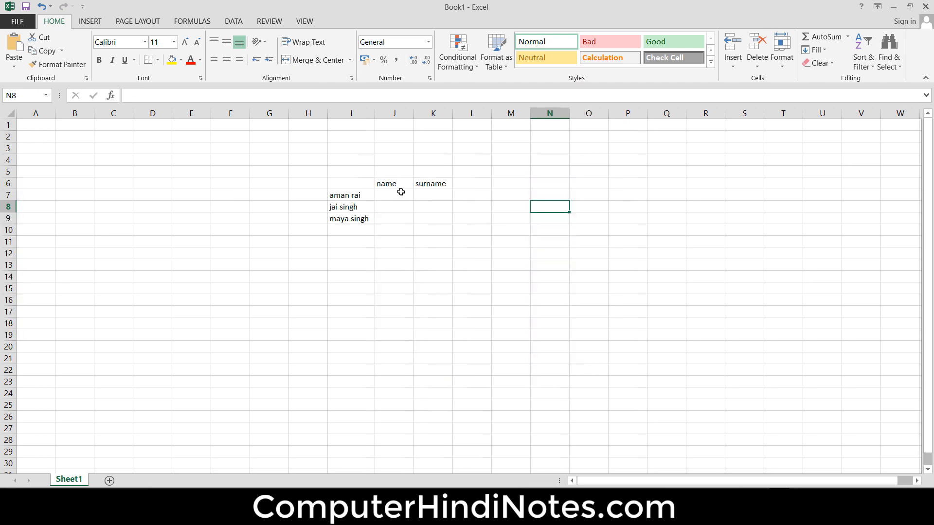
{"action": "left_click", "coordinate": [396, 186]}
{"action": "left_click", "coordinate": [514, 213]}
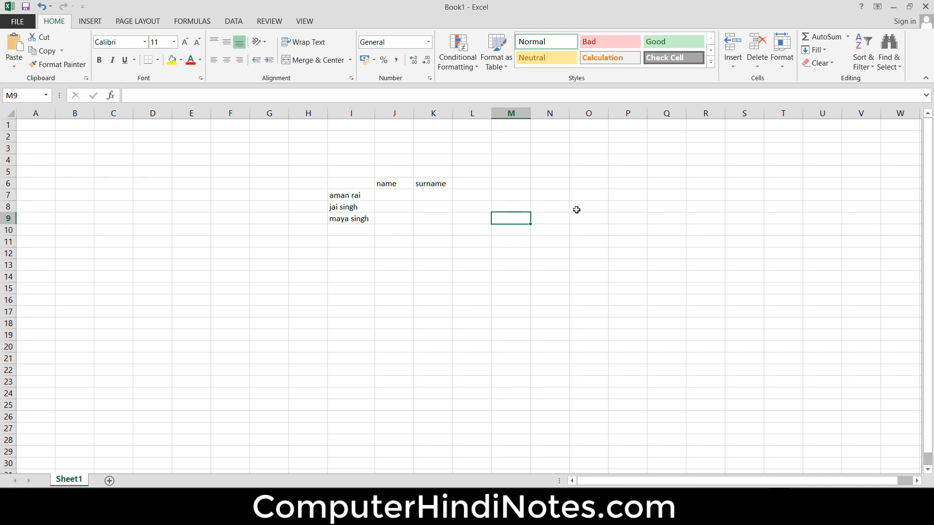
- Examine the full names in I7:I9 and the empty name and surname columns beside them
{"action": "left_click", "coordinate": [364, 196]}
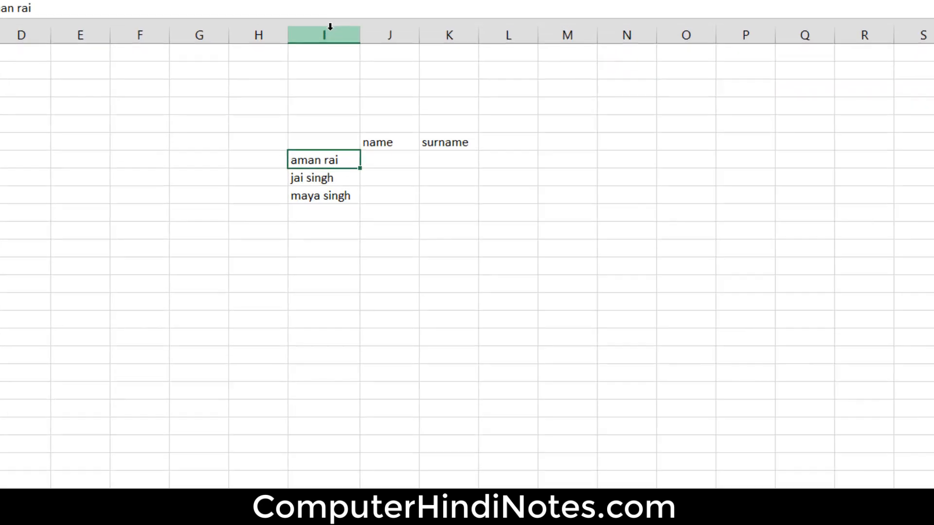
{"action": "left_click", "coordinate": [319, 7]}
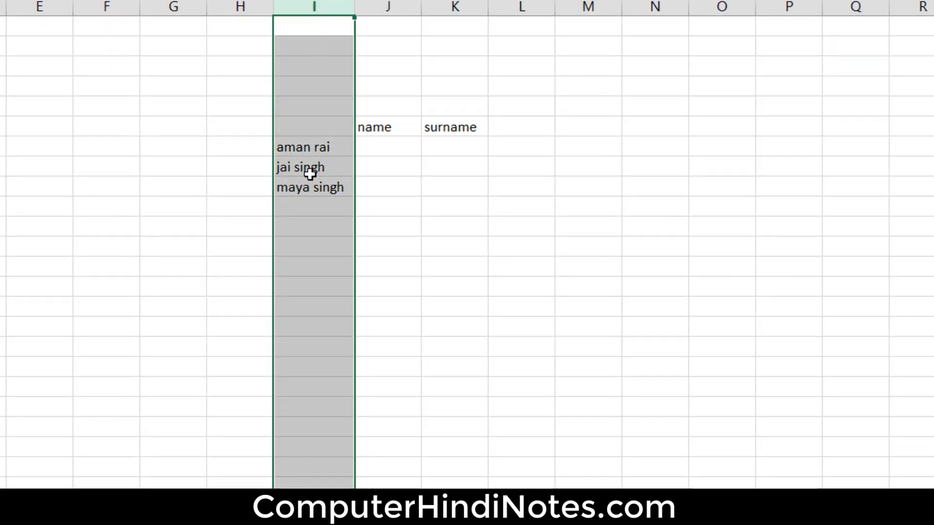
{"action": "left_click", "coordinate": [311, 148]}
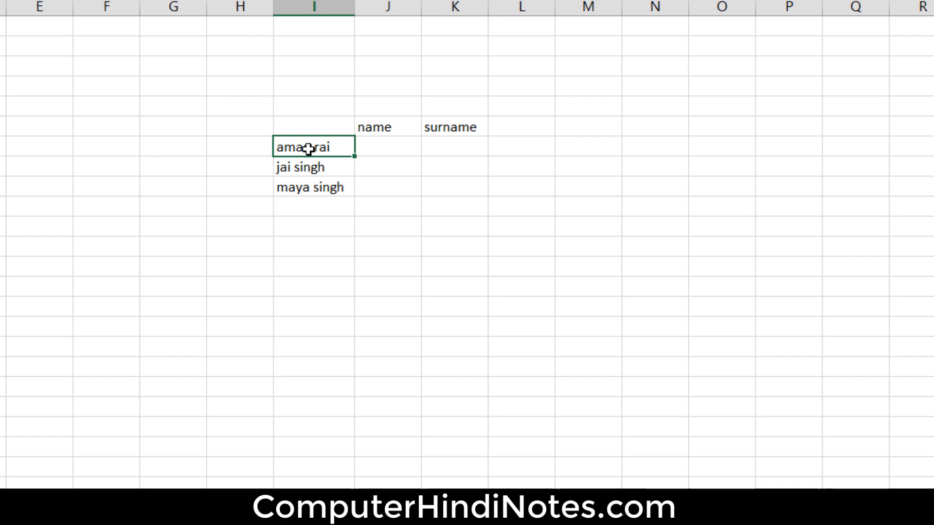
{"action": "left_click", "coordinate": [374, 146]}
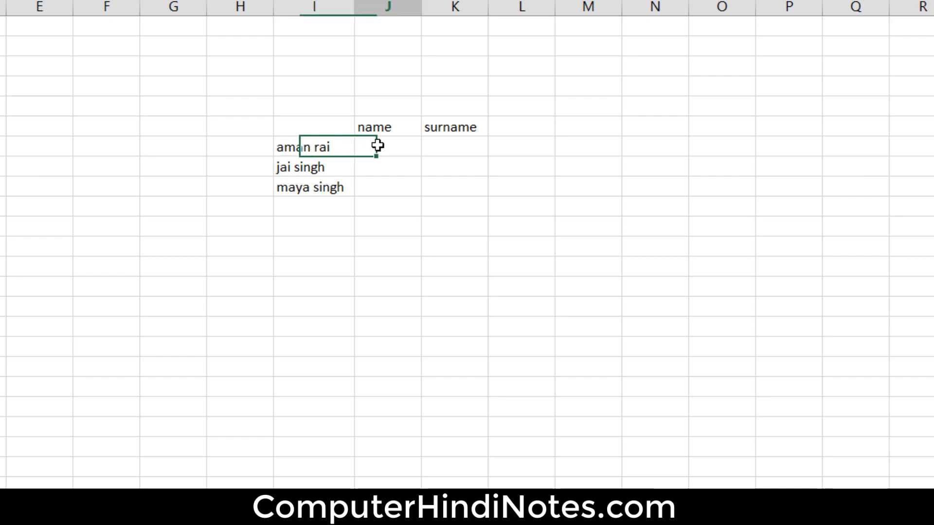
{"action": "left_click", "coordinate": [440, 149]}
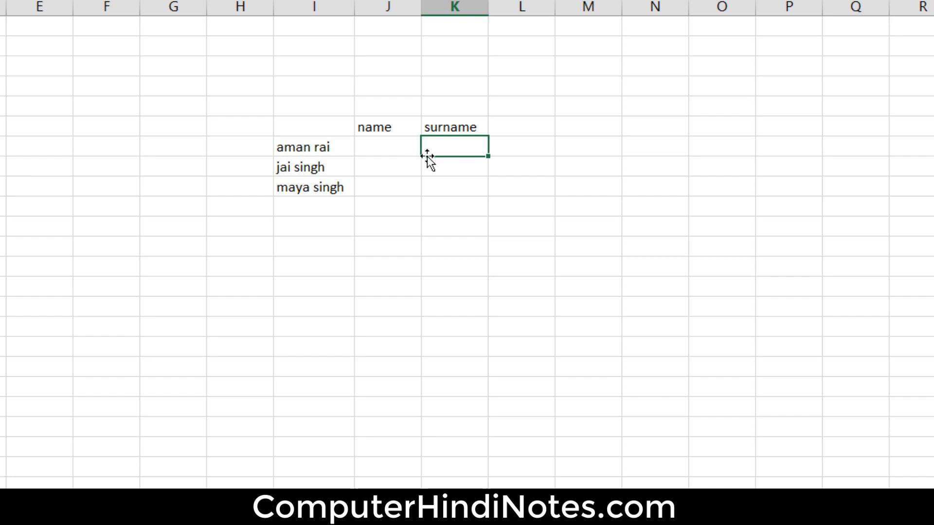
{"action": "left_click", "coordinate": [394, 143]}
{"action": "left_click", "coordinate": [441, 145]}
{"action": "left_click", "coordinate": [394, 152]}
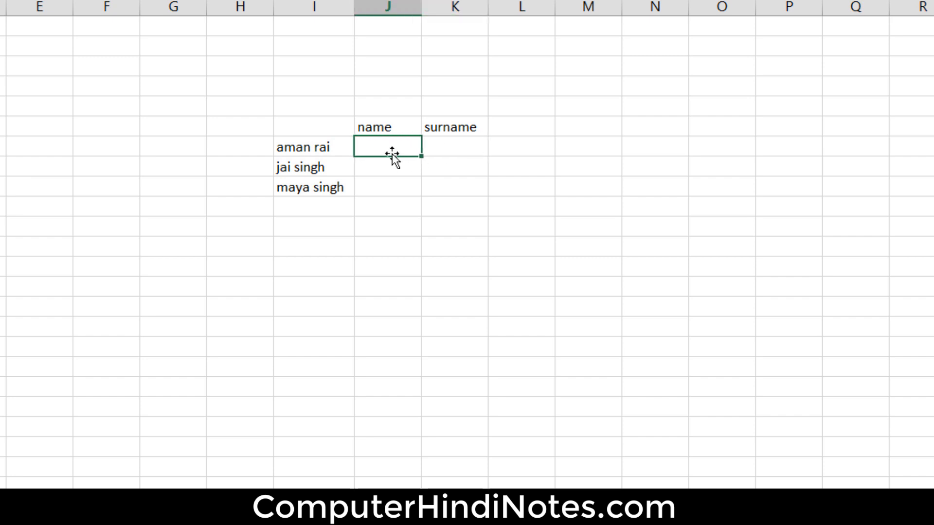
{"action": "left_click_drag", "start_coordinate": [304, 146], "coordinate": [314, 192]}
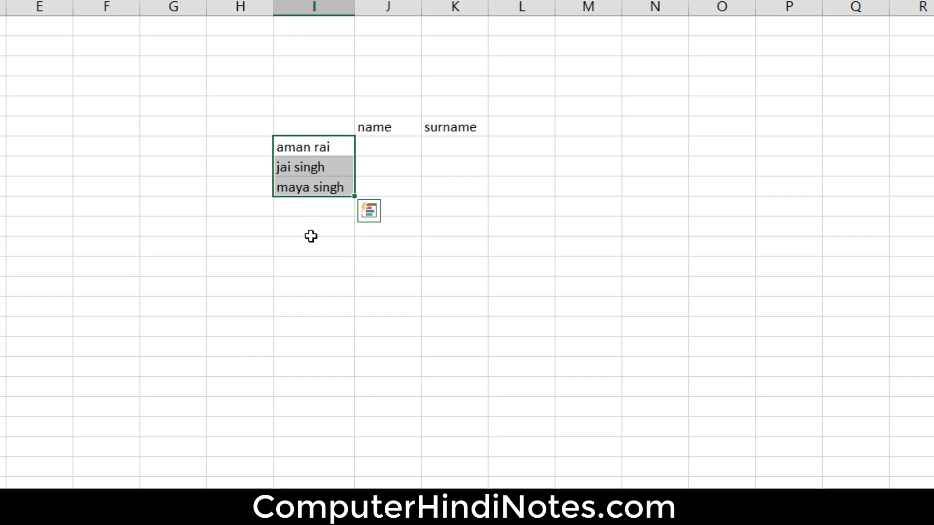
{"action": "left_click", "coordinate": [414, 146]}
{"action": "left_click", "coordinate": [394, 147]}
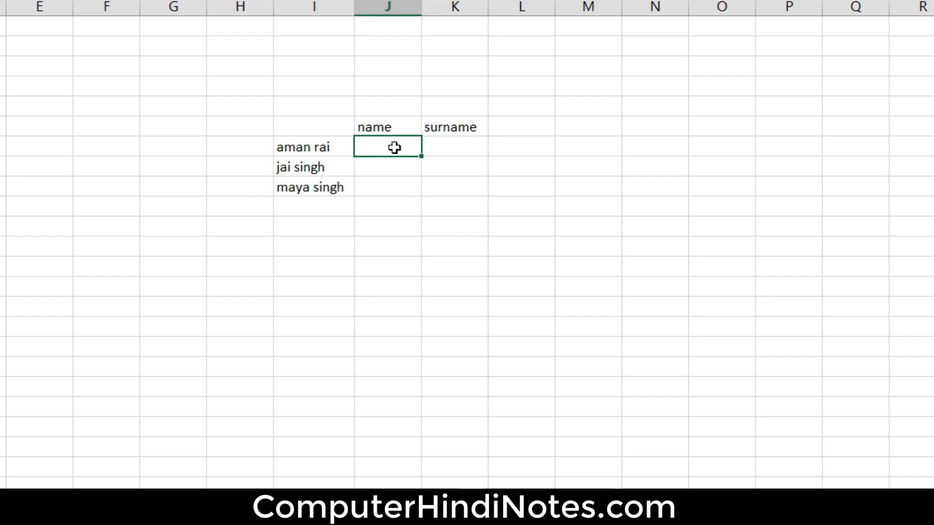
{"action": "left_click", "coordinate": [445, 145]}
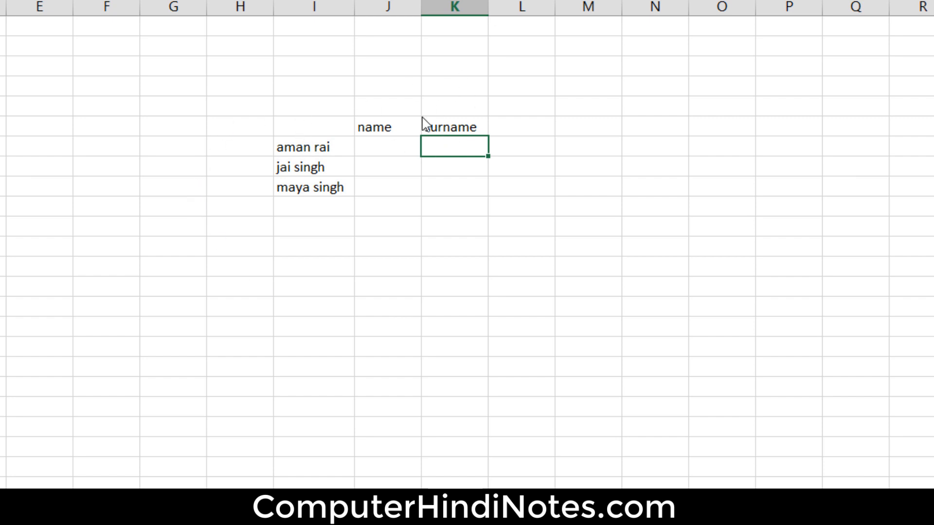
{"action": "left_click", "coordinate": [395, 143]}
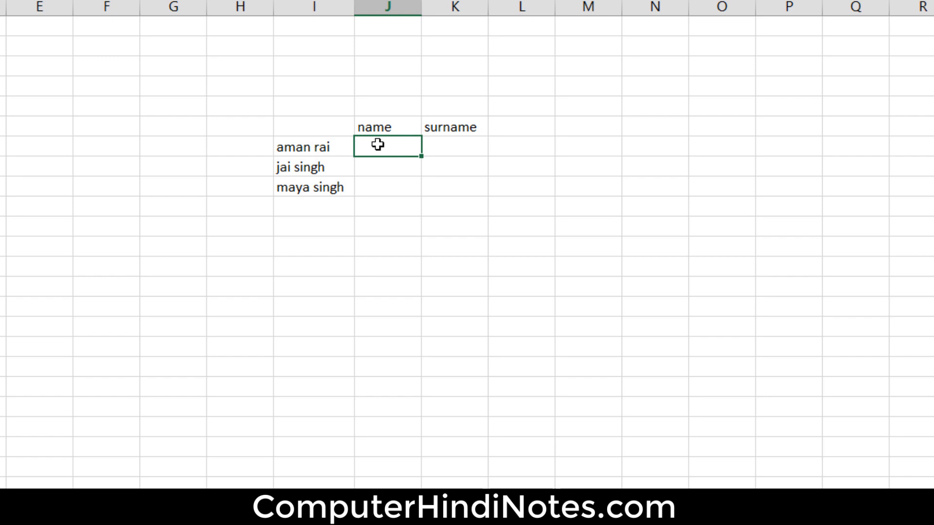
{"action": "left_click", "coordinate": [282, 147]}
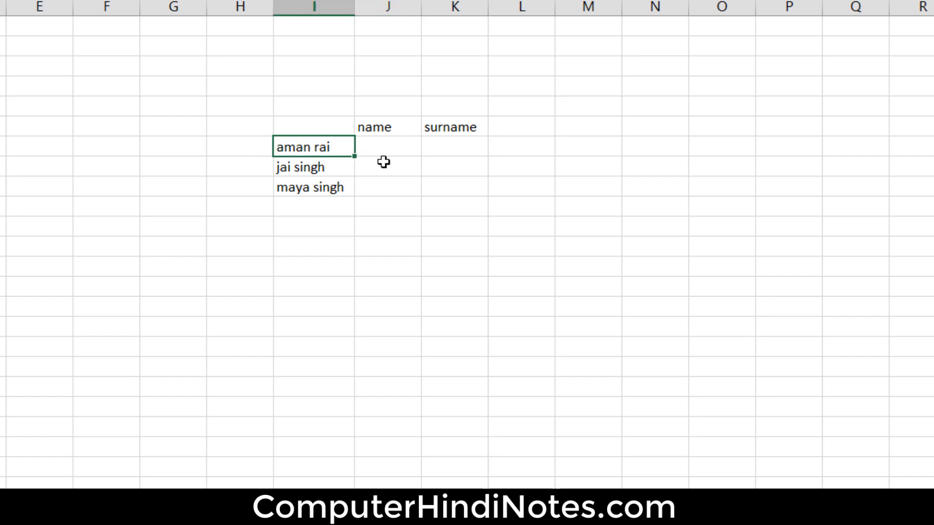
{"action": "left_click", "coordinate": [383, 147]}
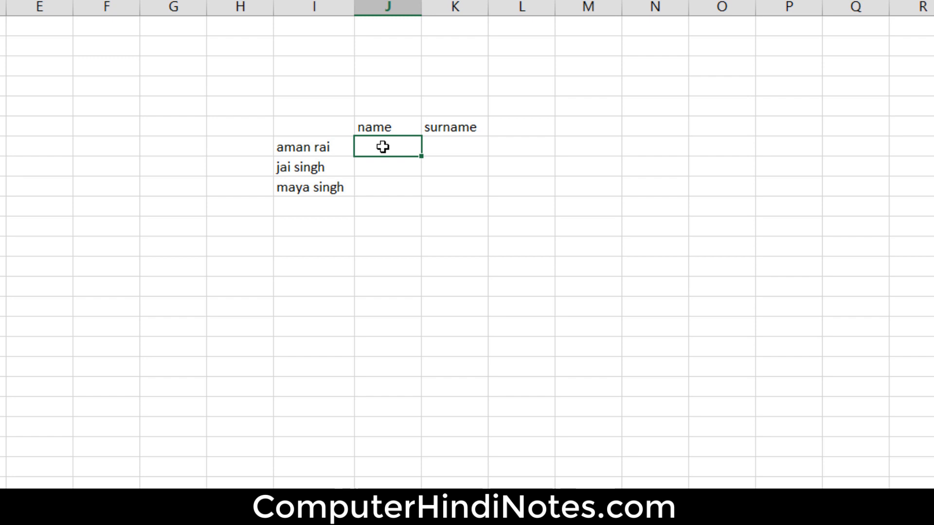
{"action": "type", "text": "aman"}
{"action": "key", "text": "Tab"}
{"action": "type", "text": "rai"}
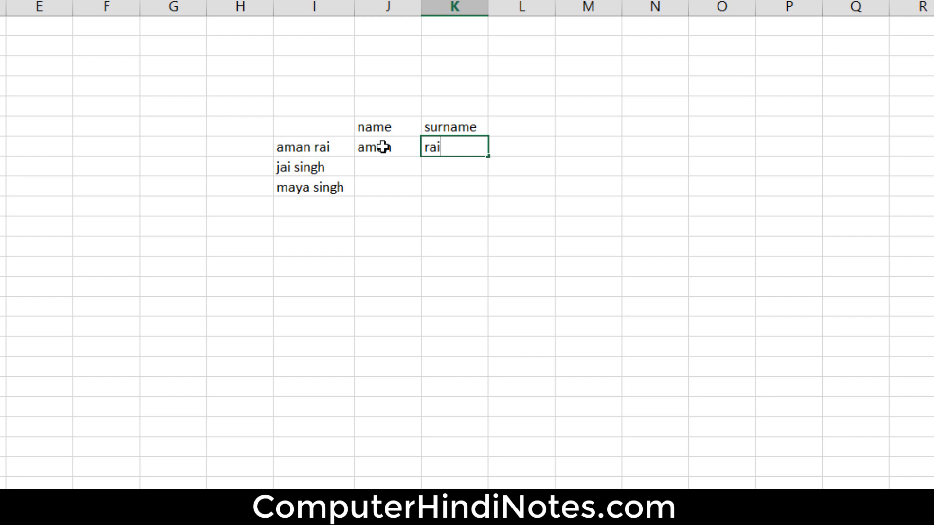
- Flash Fill the name column from J7 to extract the first names for the remaining rows
{"action": "left_click", "coordinate": [383, 147]}
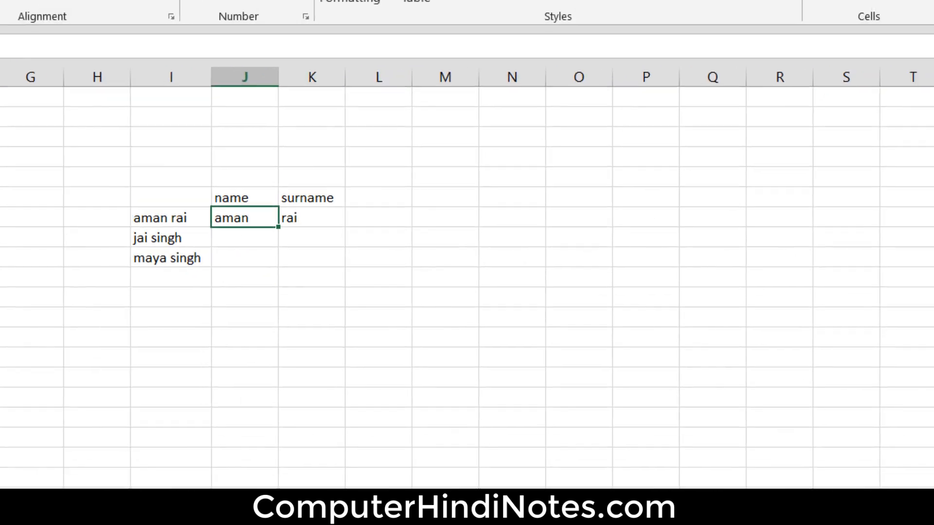
{"action": "left_click", "coordinate": [739, 82]}
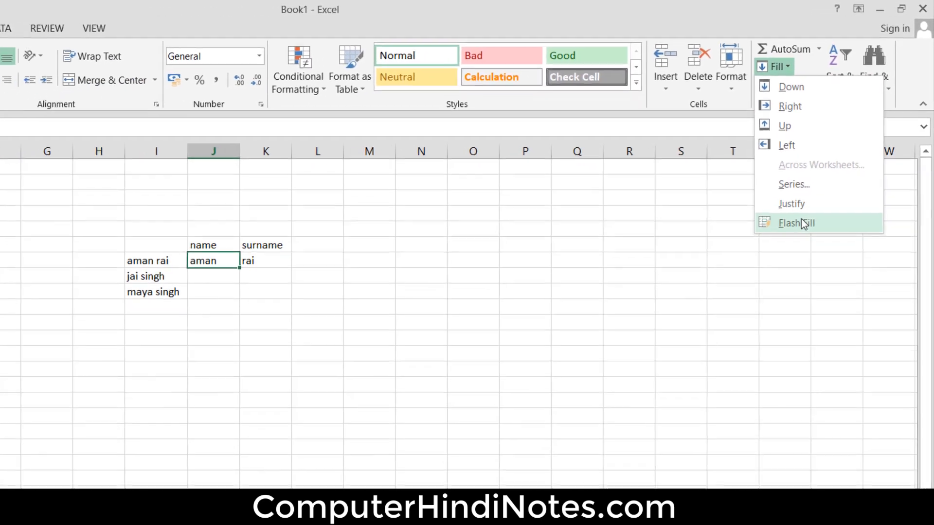
{"action": "left_click", "coordinate": [768, 269]}
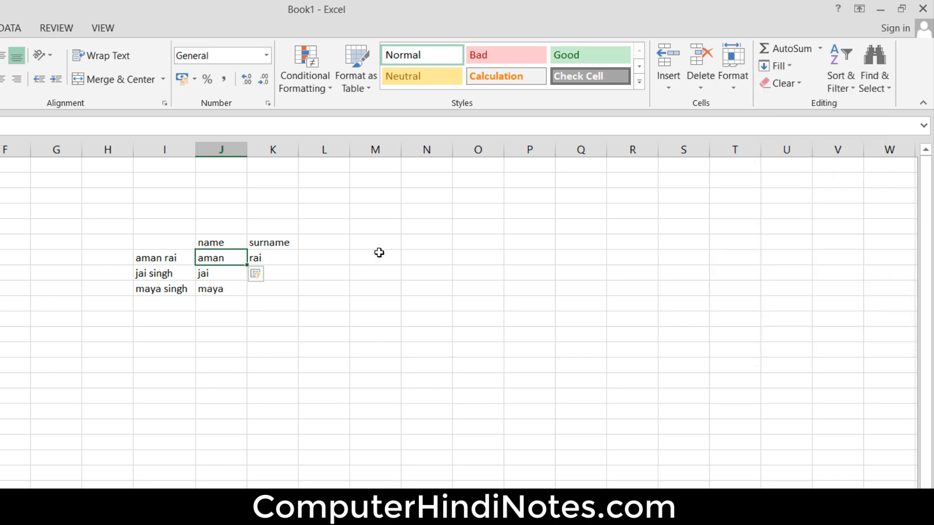
- Flash Fill the surname column from K7 to extract the surnames for the remaining rows
{"action": "left_click", "coordinate": [164, 379]}
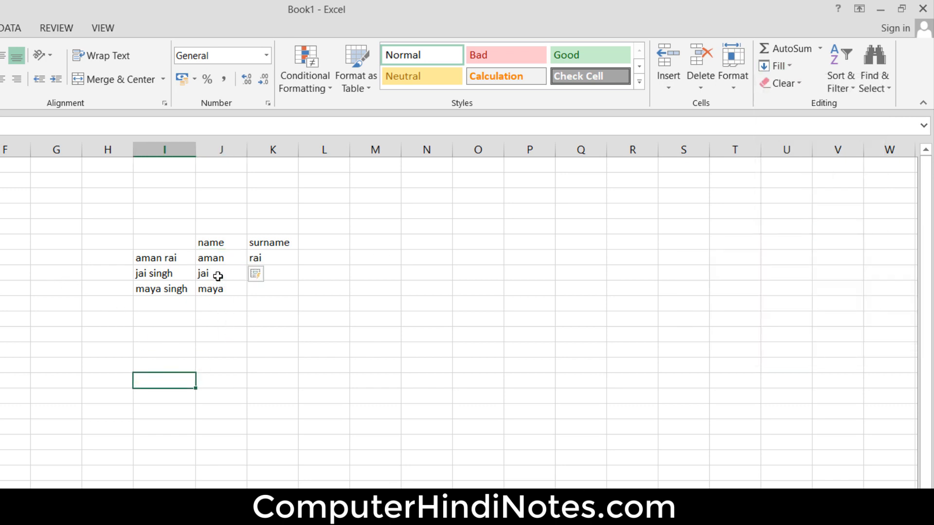
{"action": "left_click_drag", "start_coordinate": [217, 272], "coordinate": [217, 298]}
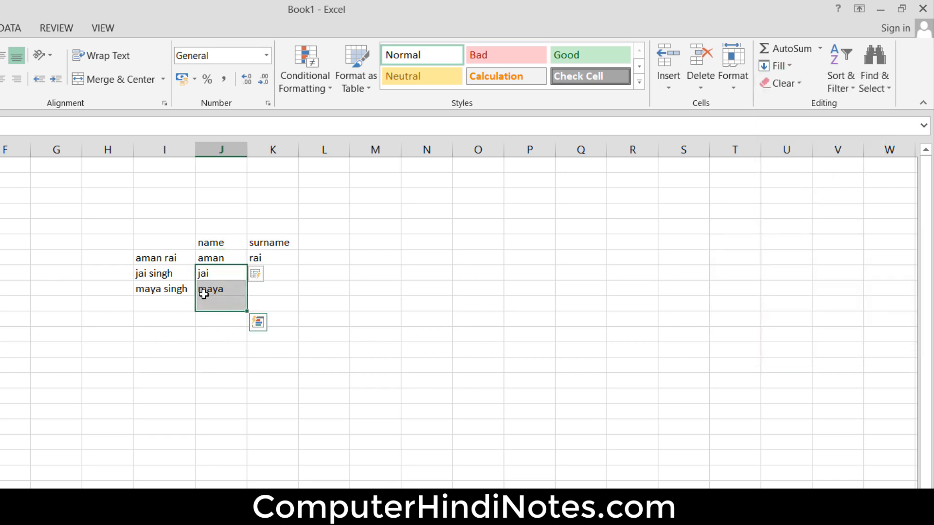
{"action": "left_click", "coordinate": [232, 257]}
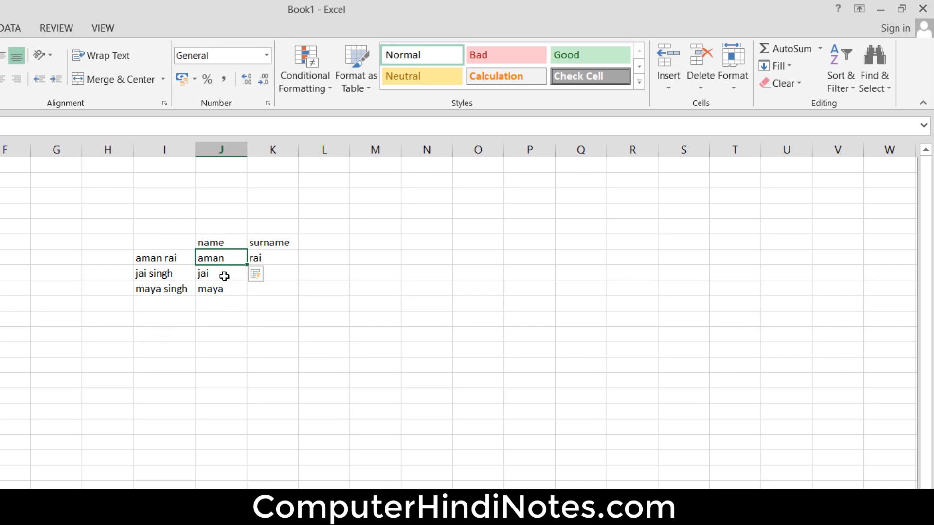
{"action": "left_click", "coordinate": [282, 257]}
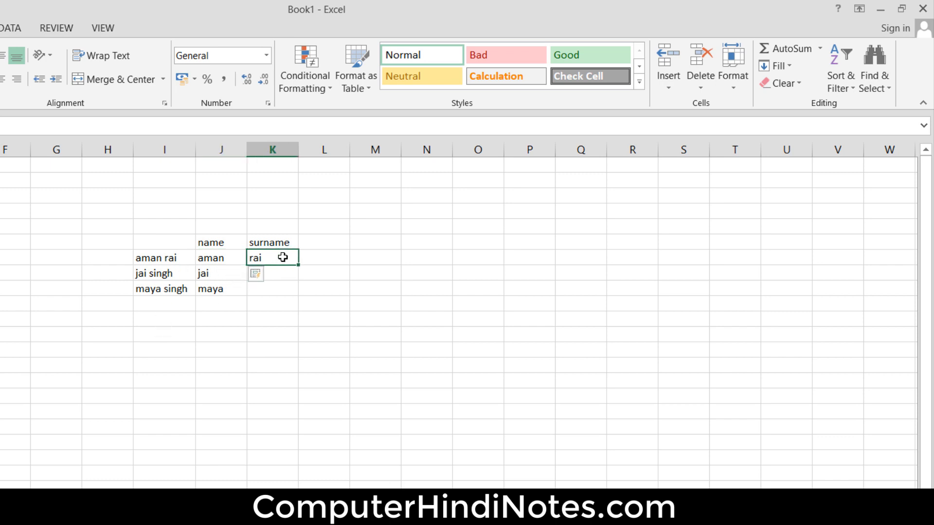
{"action": "left_click", "coordinate": [787, 65]}
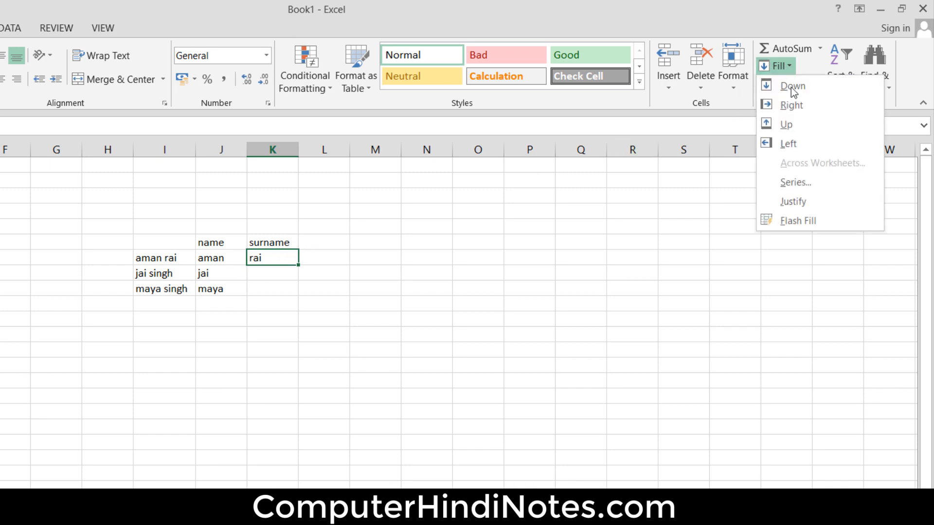
{"action": "left_click", "coordinate": [798, 223]}
{"action": "left_click", "coordinate": [270, 274]}
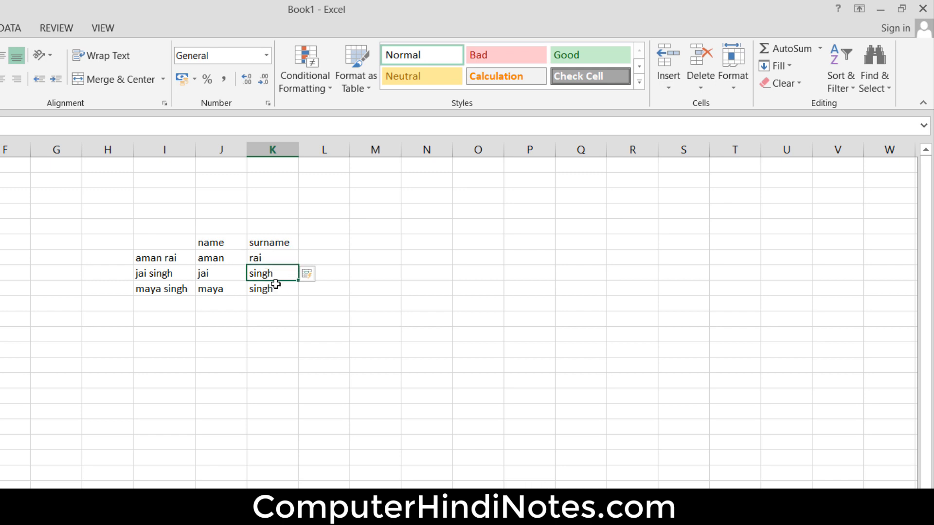
{"action": "left_click", "coordinate": [274, 288]}
{"action": "left_click", "coordinate": [278, 275]}
{"action": "left_click", "coordinate": [277, 289]}
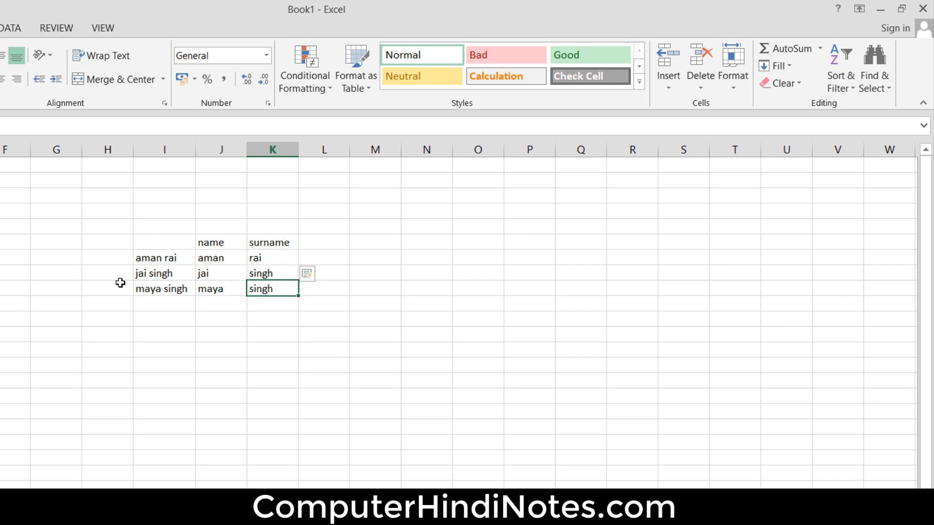